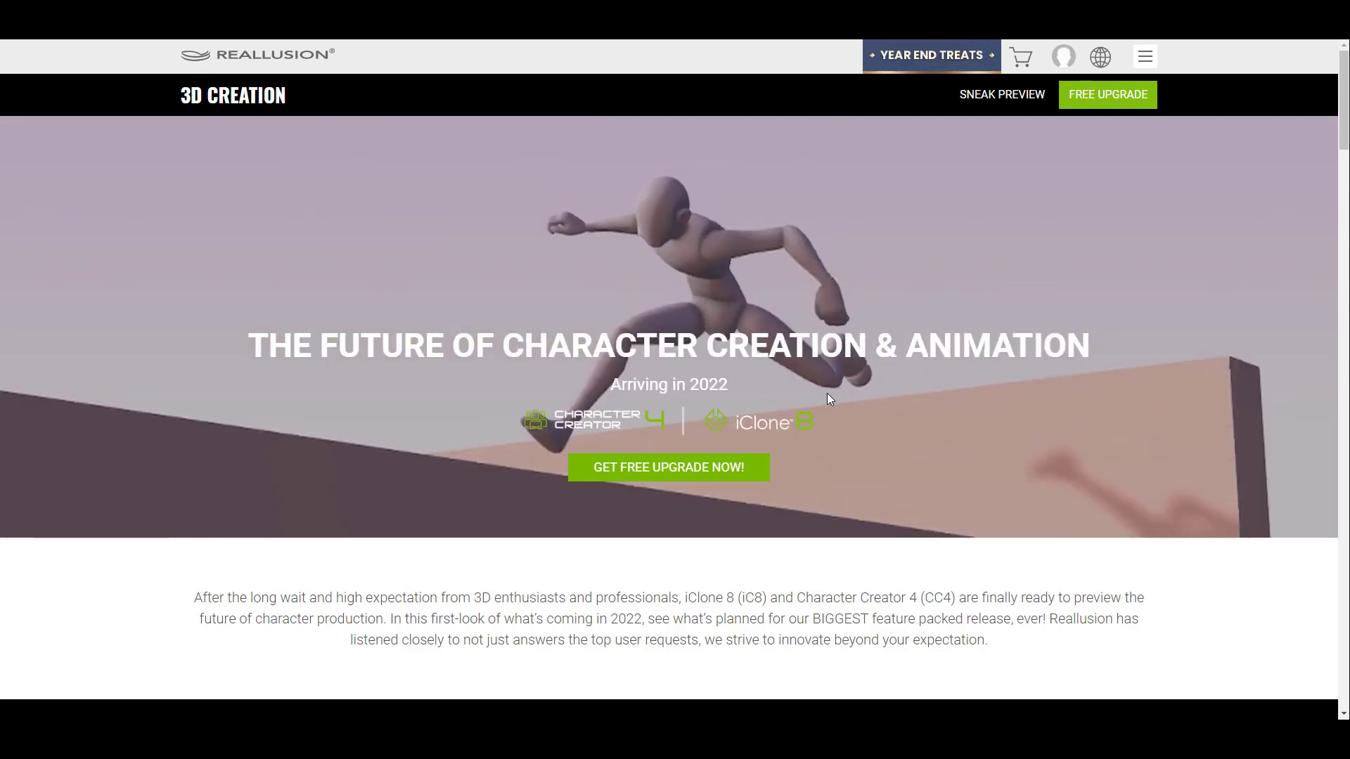
Step: Browse the Reallusion Magazine listing to find the iClone 8 preview
{"action": "scroll", "coordinate": [828, 399], "scroll_direction": "down", "scroll_amount": 15}
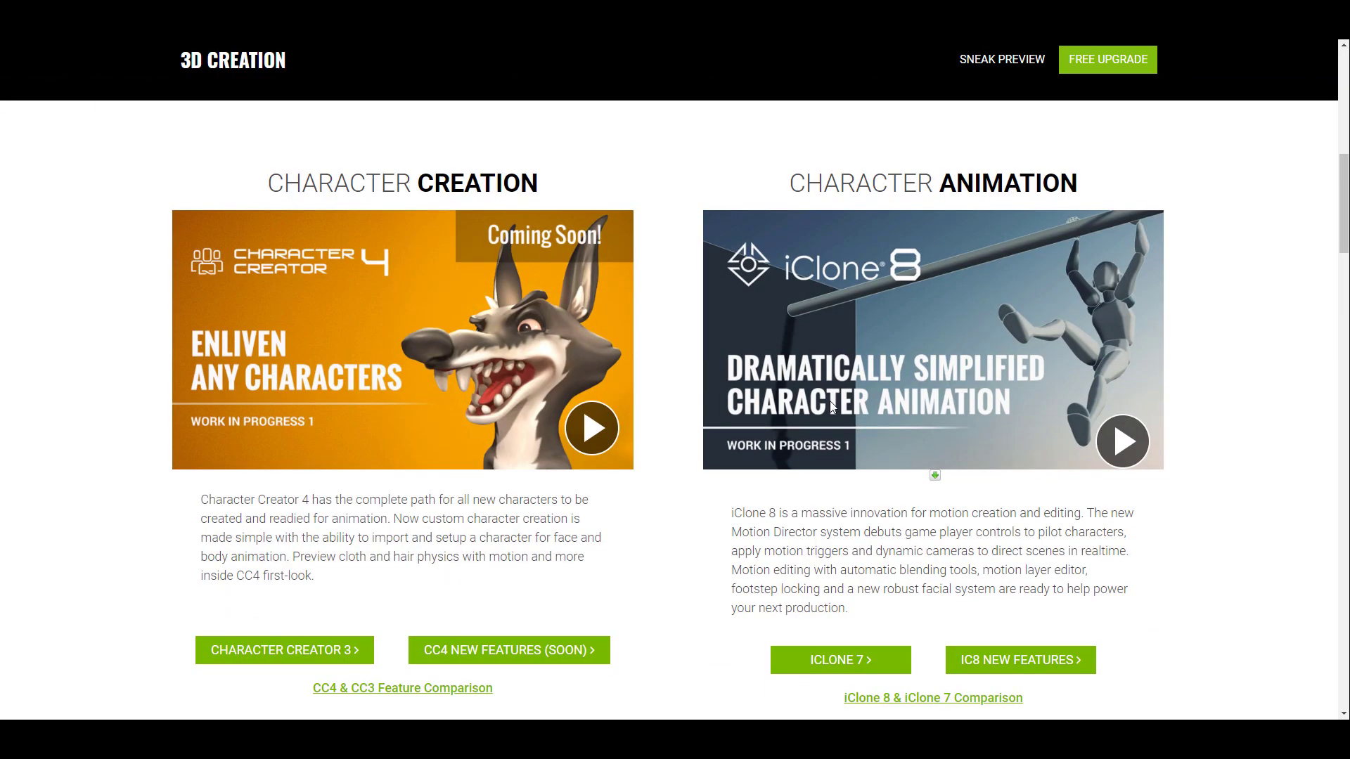
{"action": "scroll", "coordinate": [833, 404], "scroll_direction": "down", "scroll_amount": 3}
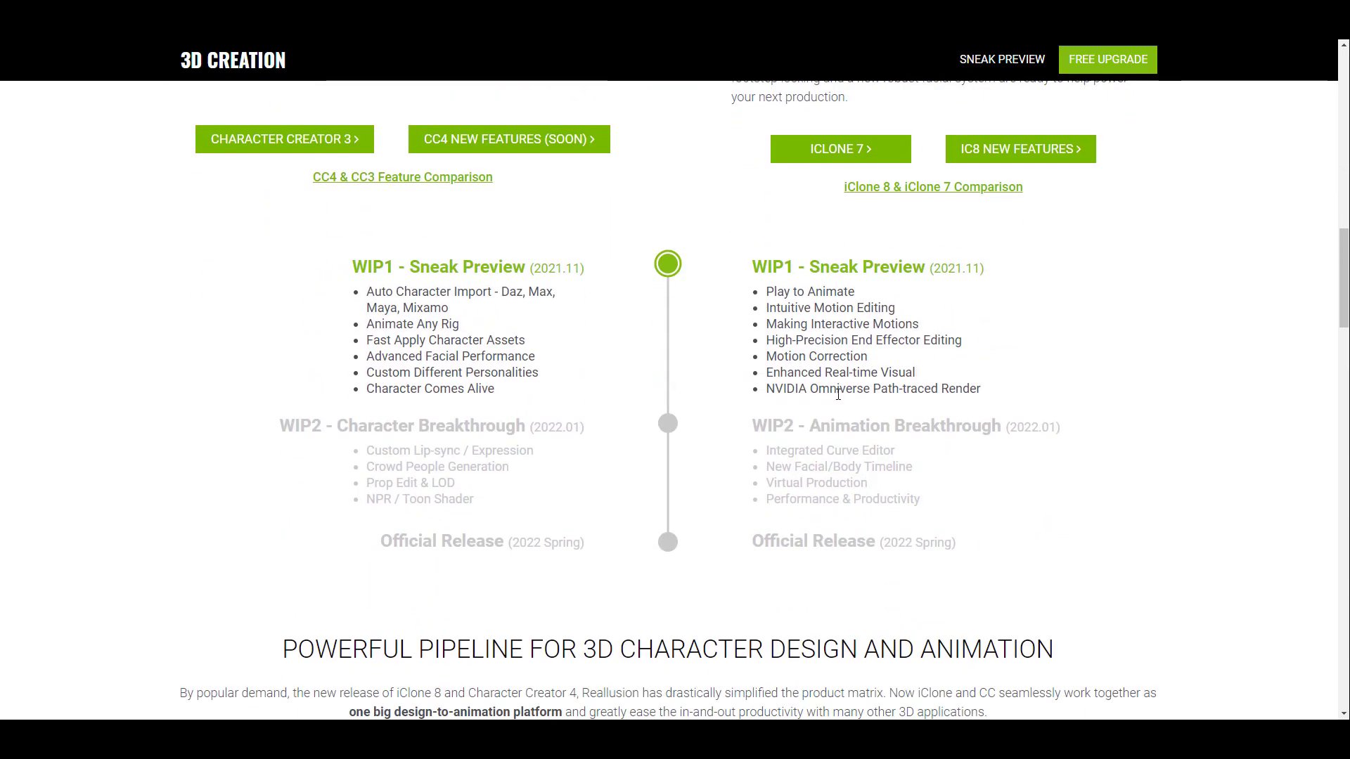
{"action": "scroll", "coordinate": [838, 395], "scroll_direction": "up", "scroll_amount": 10}
{"action": "scroll", "coordinate": [838, 397], "scroll_direction": "up", "scroll_amount": 6}
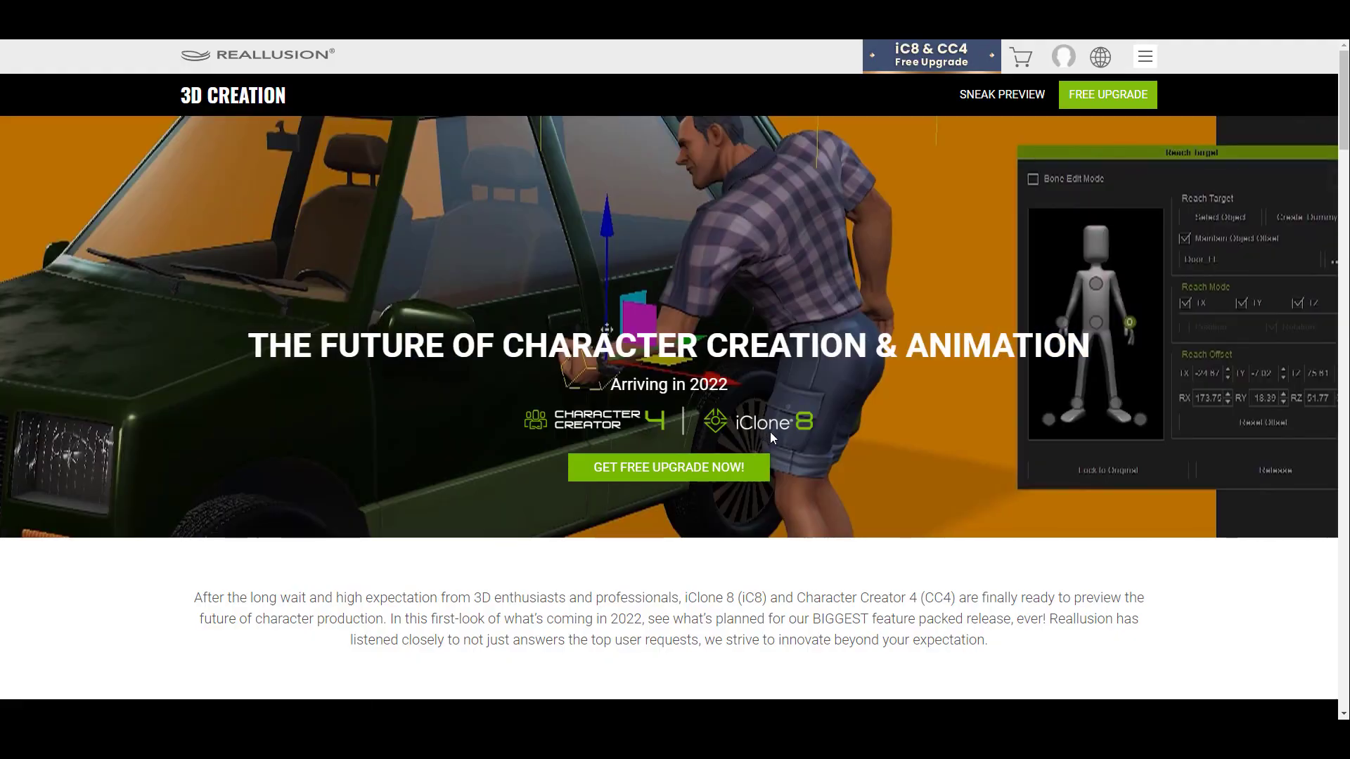
{"action": "scroll", "coordinate": [1090, 240], "scroll_direction": "down", "scroll_amount": 5}
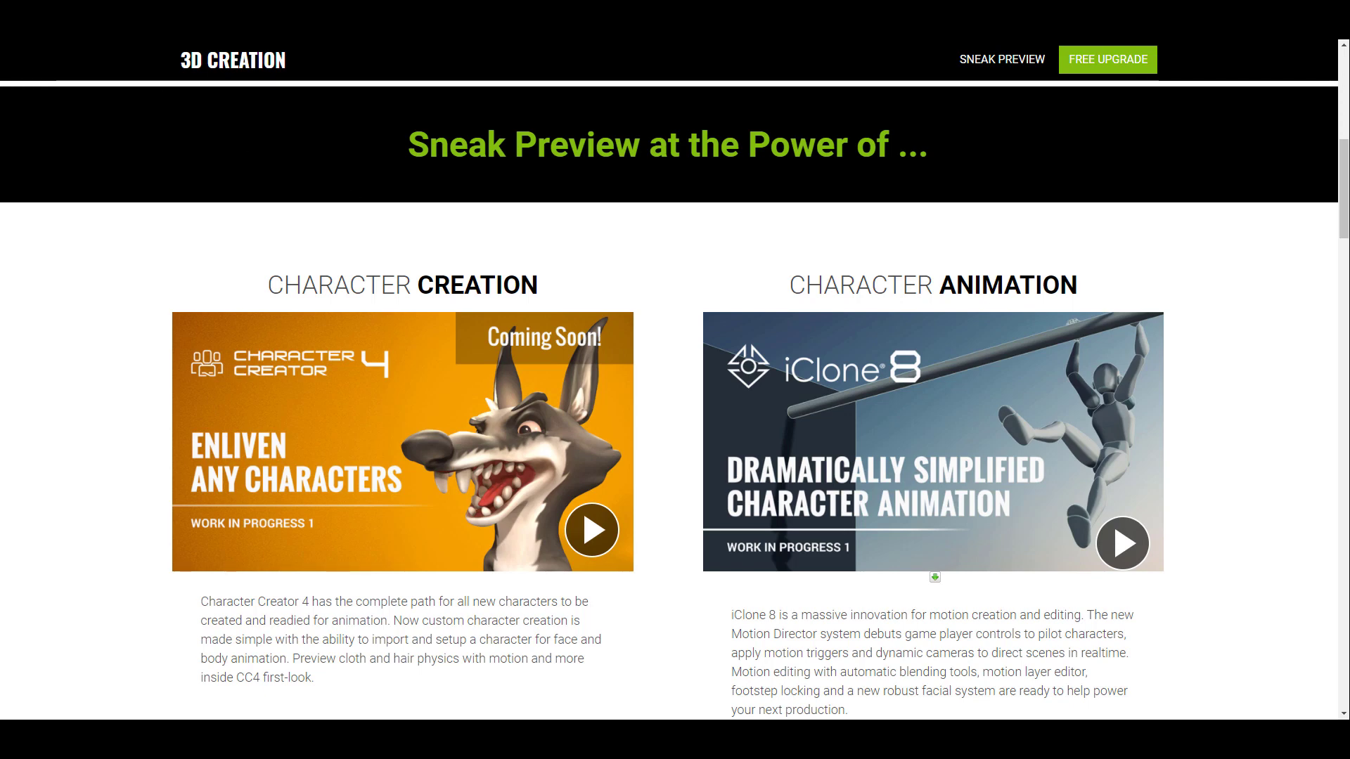
Step: Open the iClone 8 and Character Creator 4 Work-in-Progress Preview Part One article and skim its sections
{"action": "left_click", "coordinate": [791, 325]}
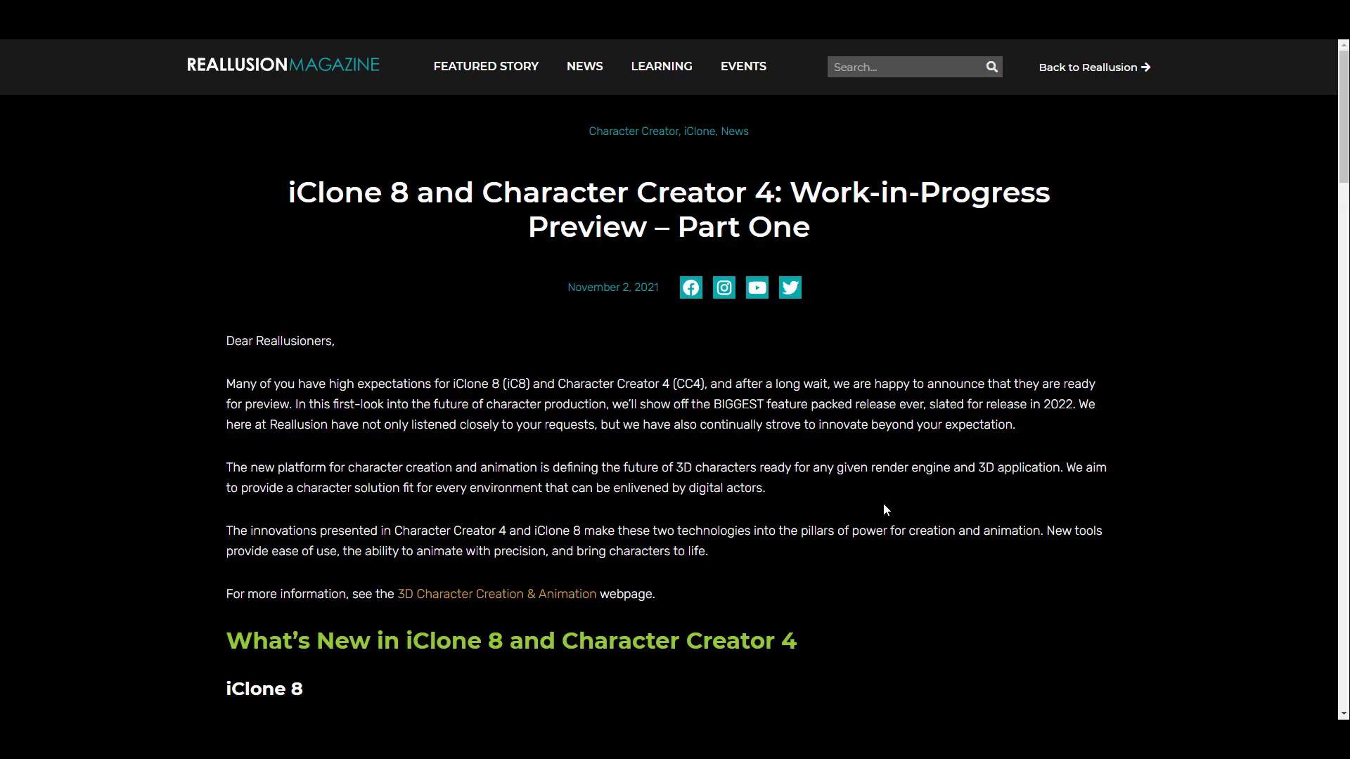
{"action": "scroll", "coordinate": [883, 503], "scroll_direction": "down", "scroll_amount": 10}
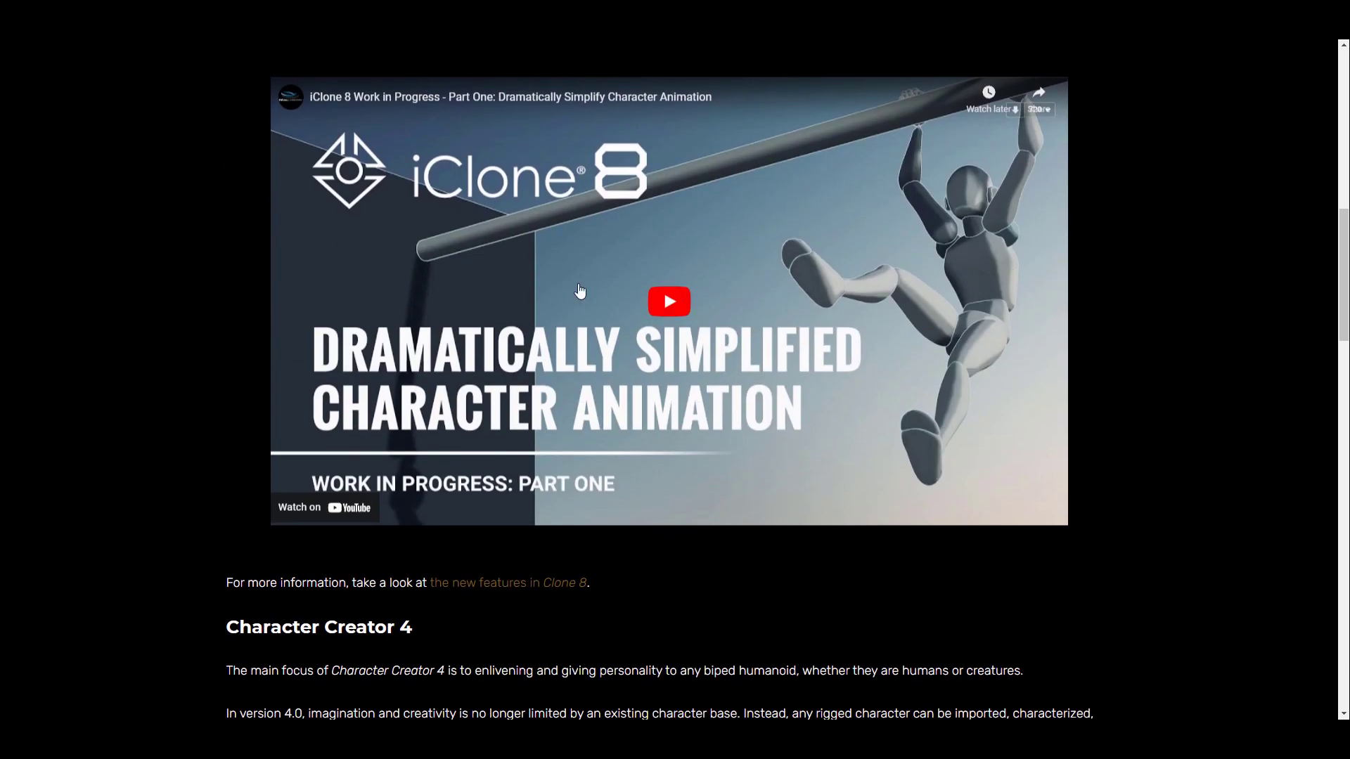
{"action": "scroll", "coordinate": [958, 467], "scroll_direction": "up", "scroll_amount": 3}
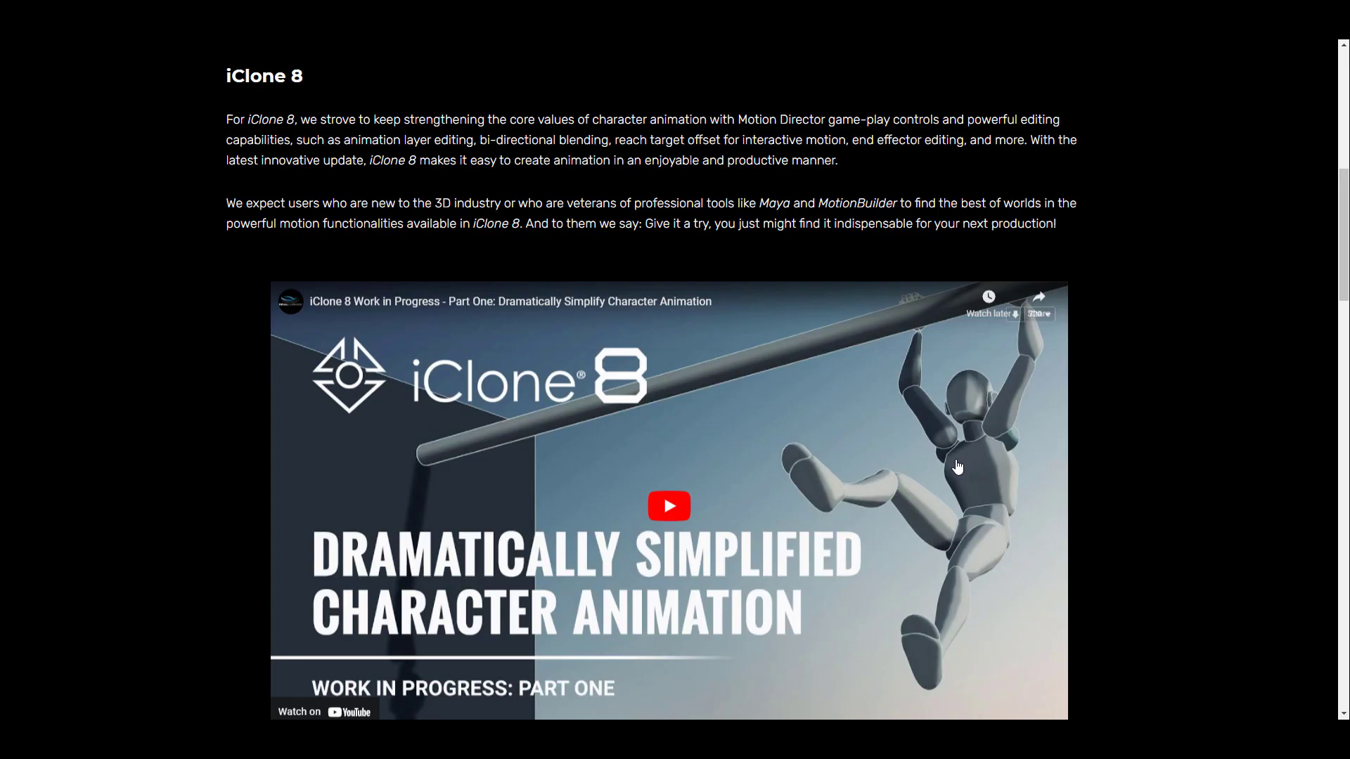
{"action": "scroll", "coordinate": [1073, 427], "scroll_direction": "up", "scroll_amount": 6}
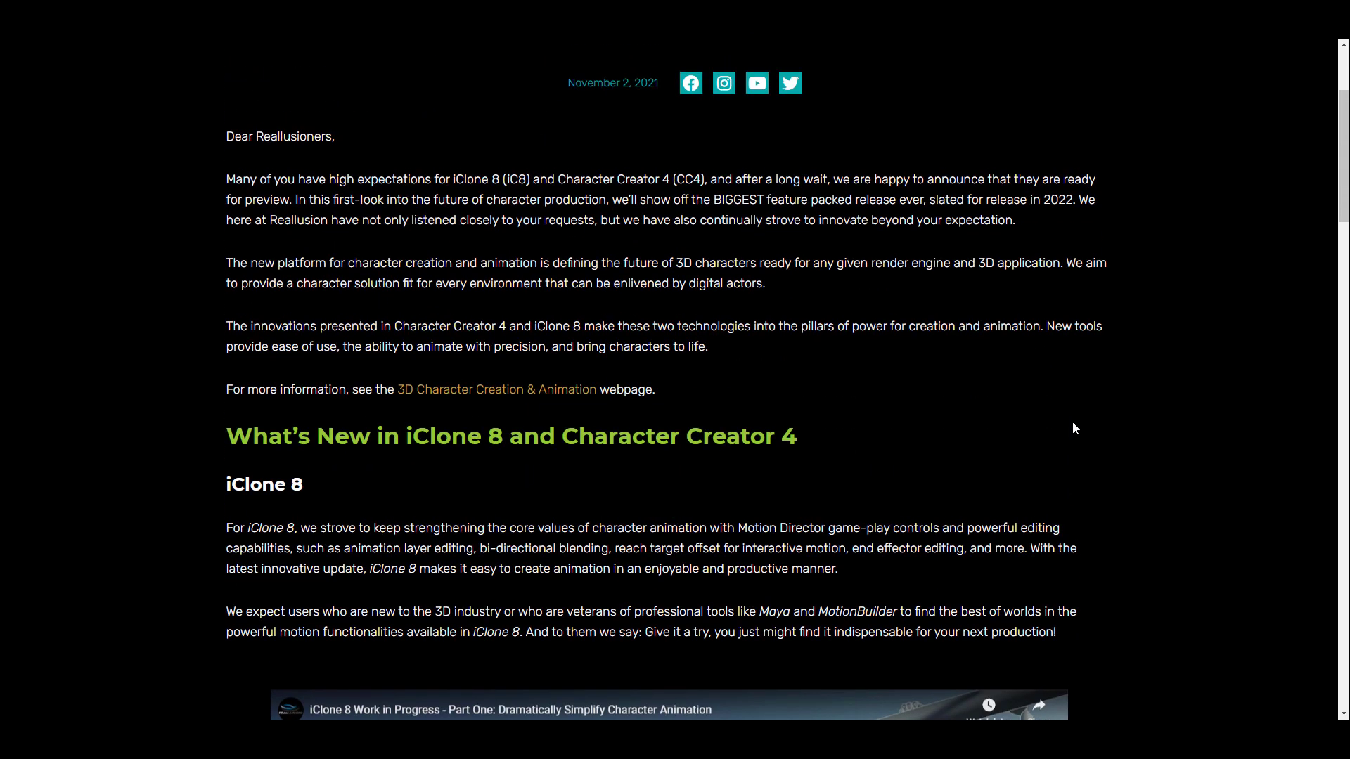
{"action": "scroll", "coordinate": [1073, 427], "scroll_direction": "down", "scroll_amount": 14}
{"action": "scroll", "coordinate": [1073, 427], "scroll_direction": "down", "scroll_amount": 2}
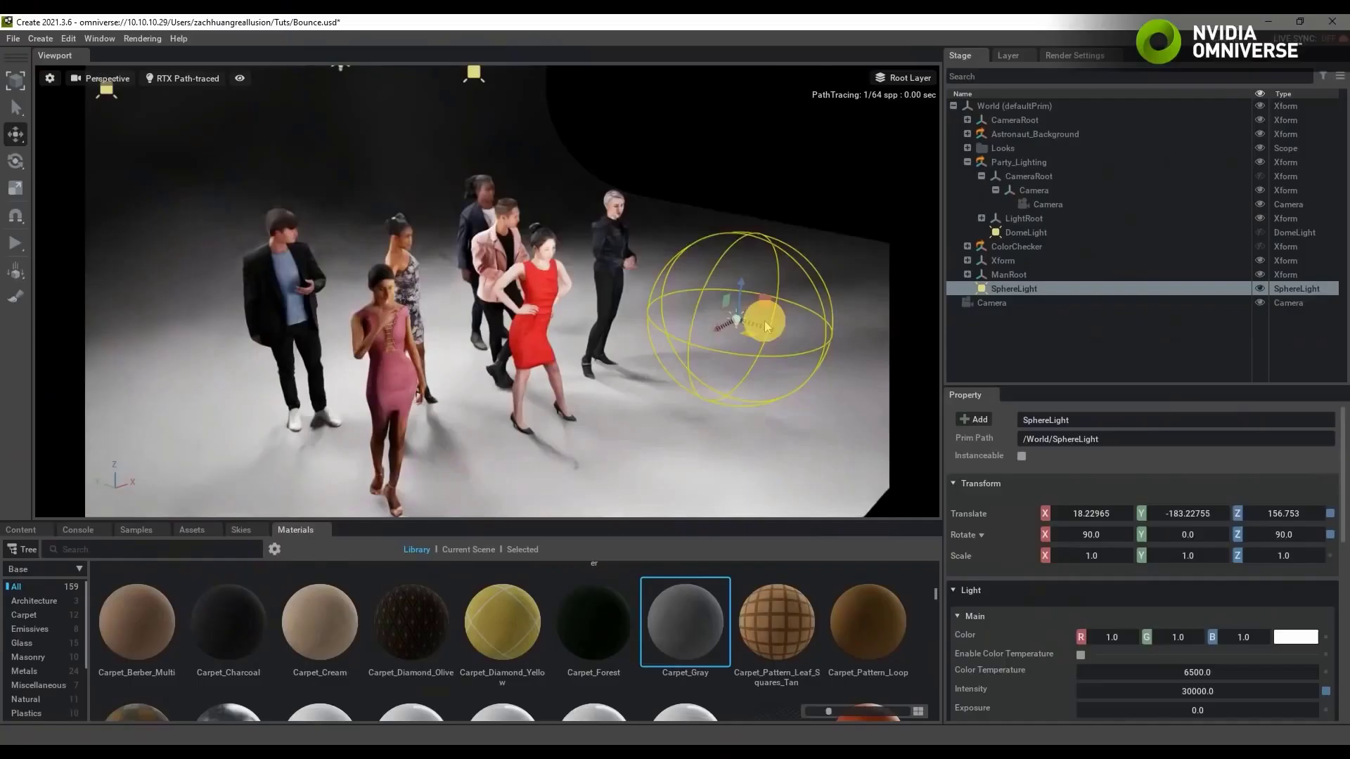
Step: Move the sphere light beside the characters and darken the Paper material's tint to black
{"action": "left_click_drag", "start_coordinate": [762, 321], "coordinate": [712, 364]}
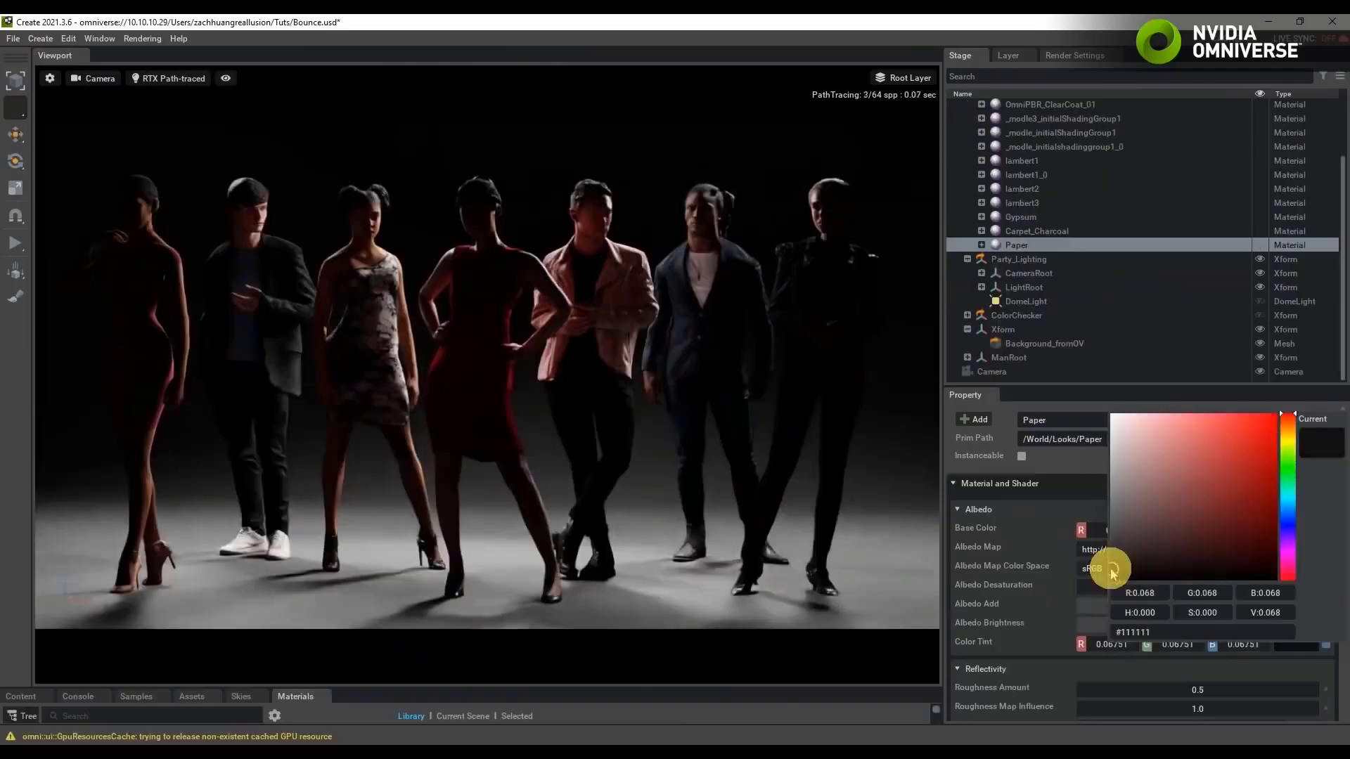
{"action": "left_click_drag", "start_coordinate": [1106, 567], "coordinate": [1202, 467]}
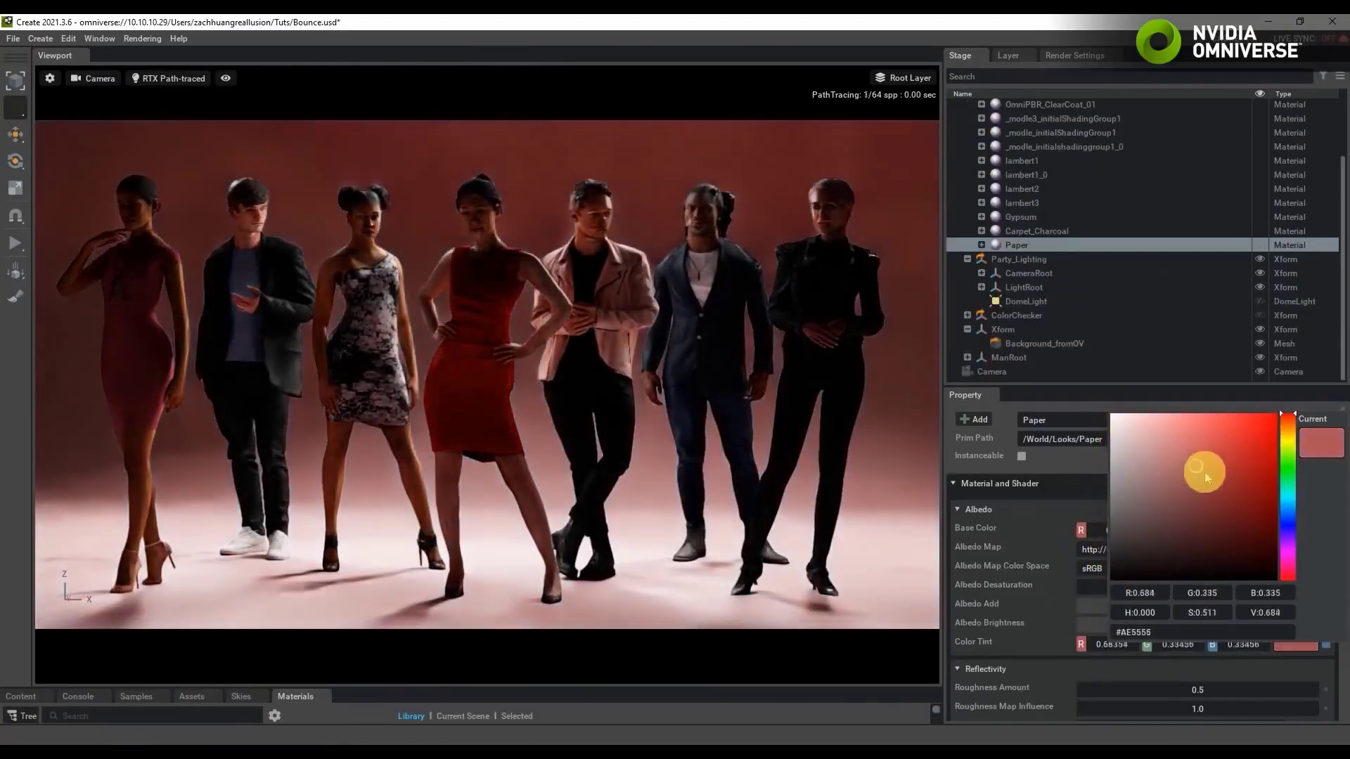
{"action": "left_click", "coordinate": [1259, 301]}
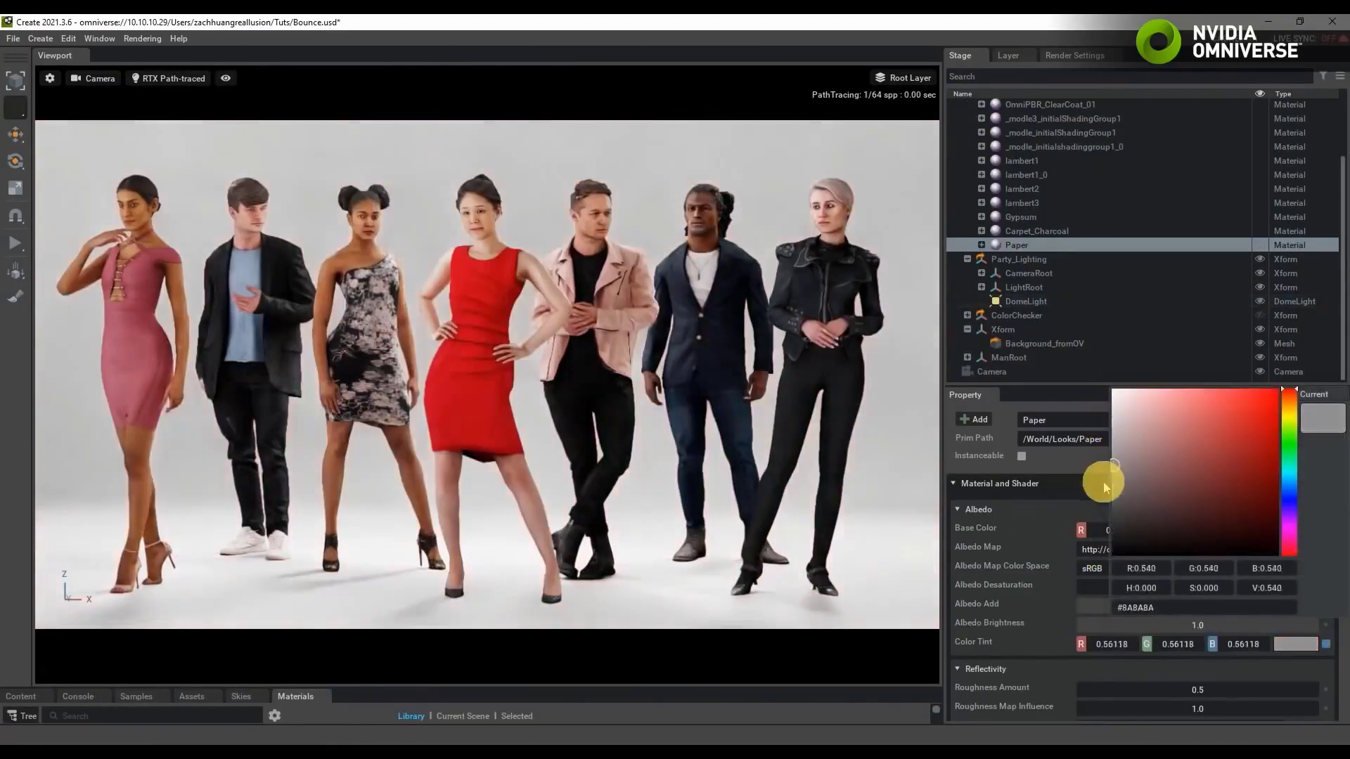
{"action": "left_click_drag", "start_coordinate": [1100, 476], "coordinate": [1086, 583]}
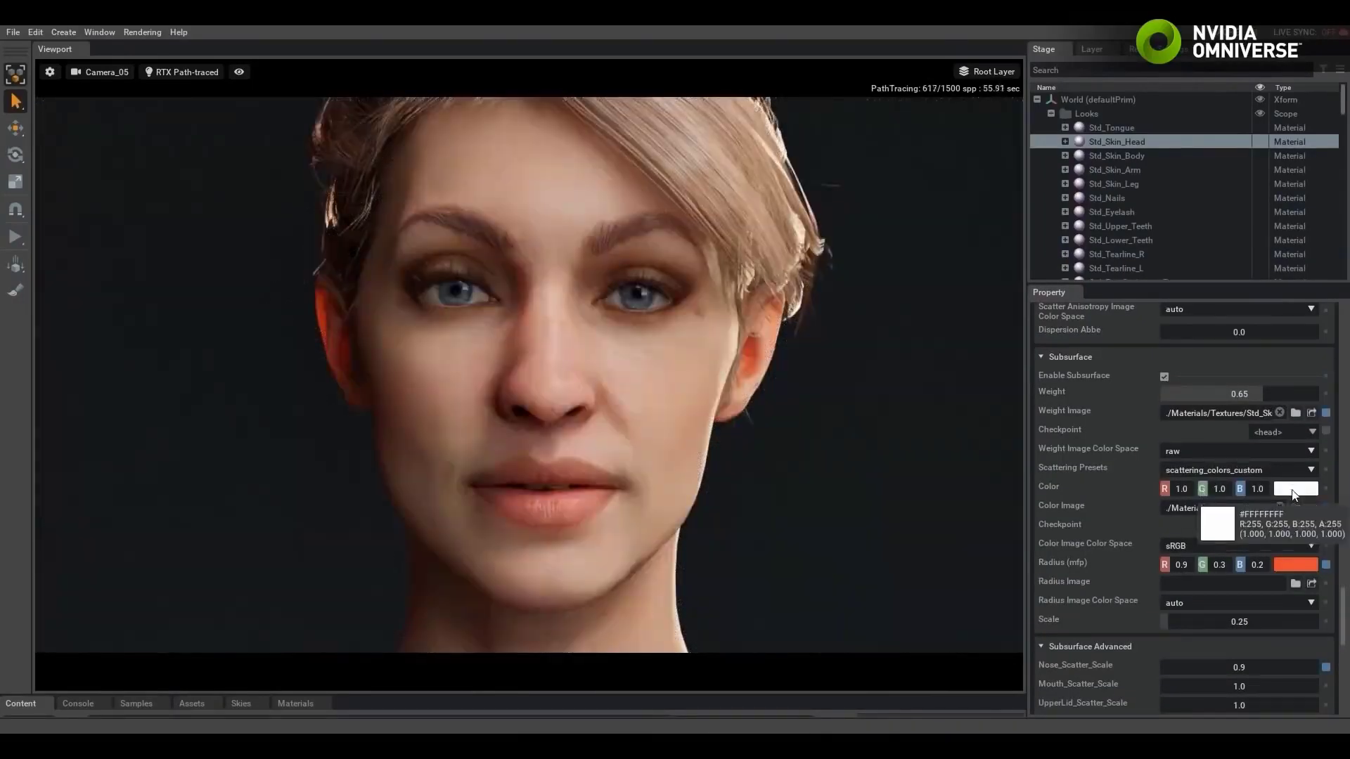
Step: Switch the hair to a darker melanin preset and adjust the eye occlusion opacity strength
{"action": "left_click", "coordinate": [1295, 489]}
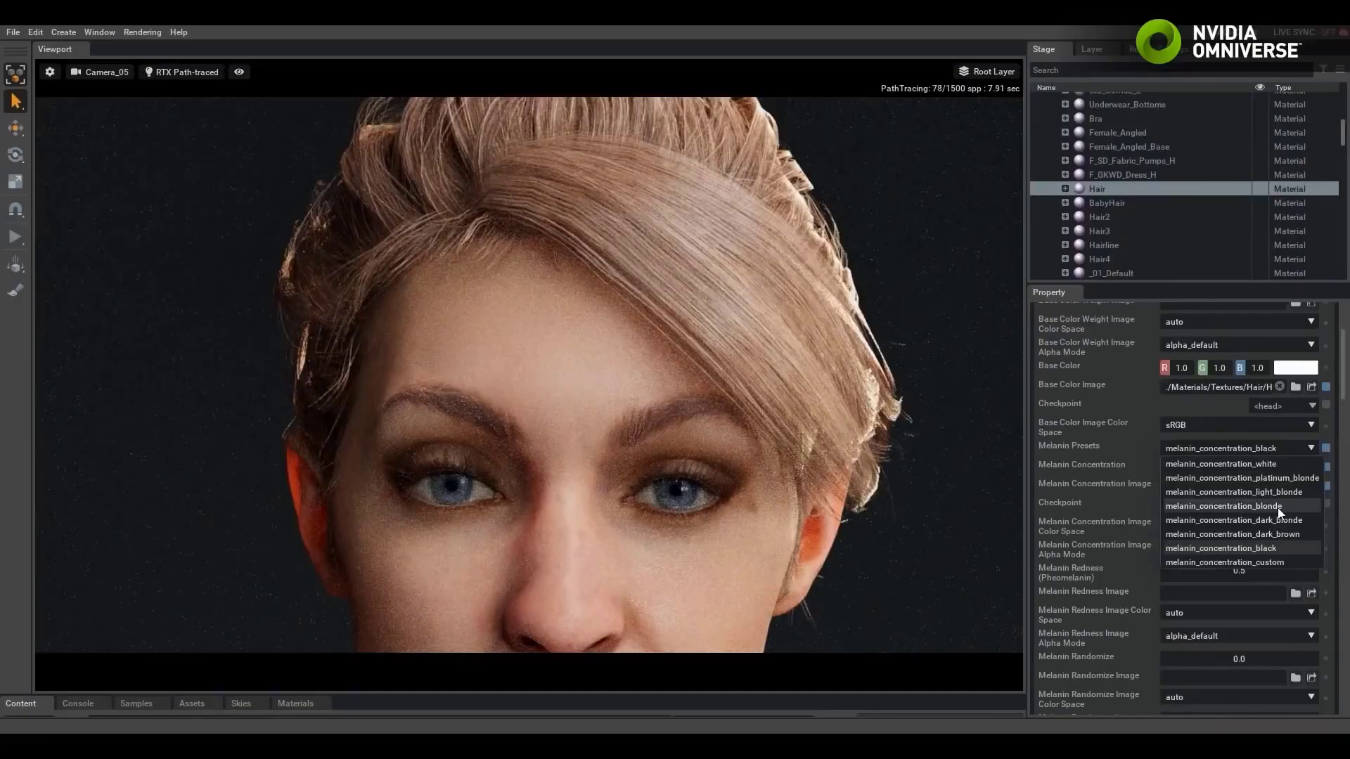
{"action": "left_click", "coordinate": [1277, 507]}
{"action": "left_click", "coordinate": [1311, 448]}
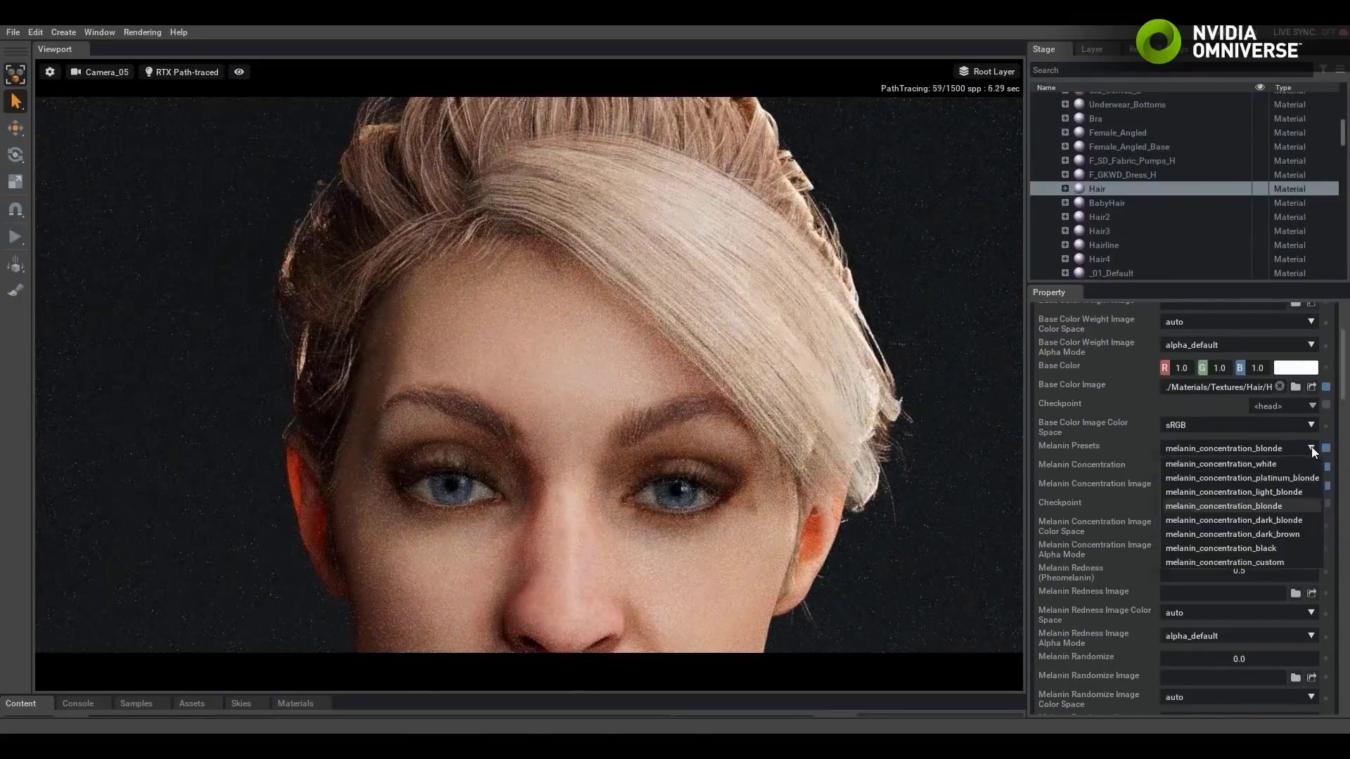
{"action": "left_click", "coordinate": [1294, 534]}
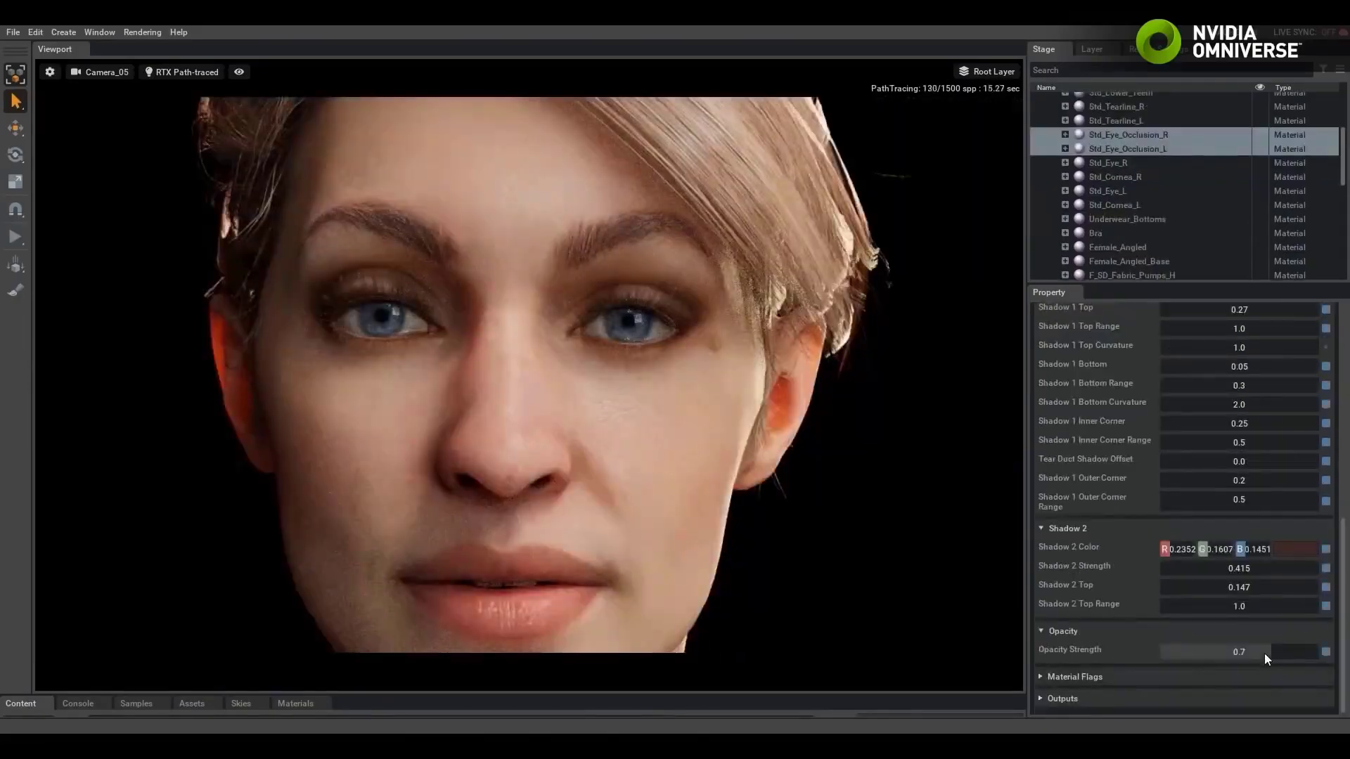
{"action": "left_click_drag", "start_coordinate": [1114, 653], "coordinate": [1166, 651]}
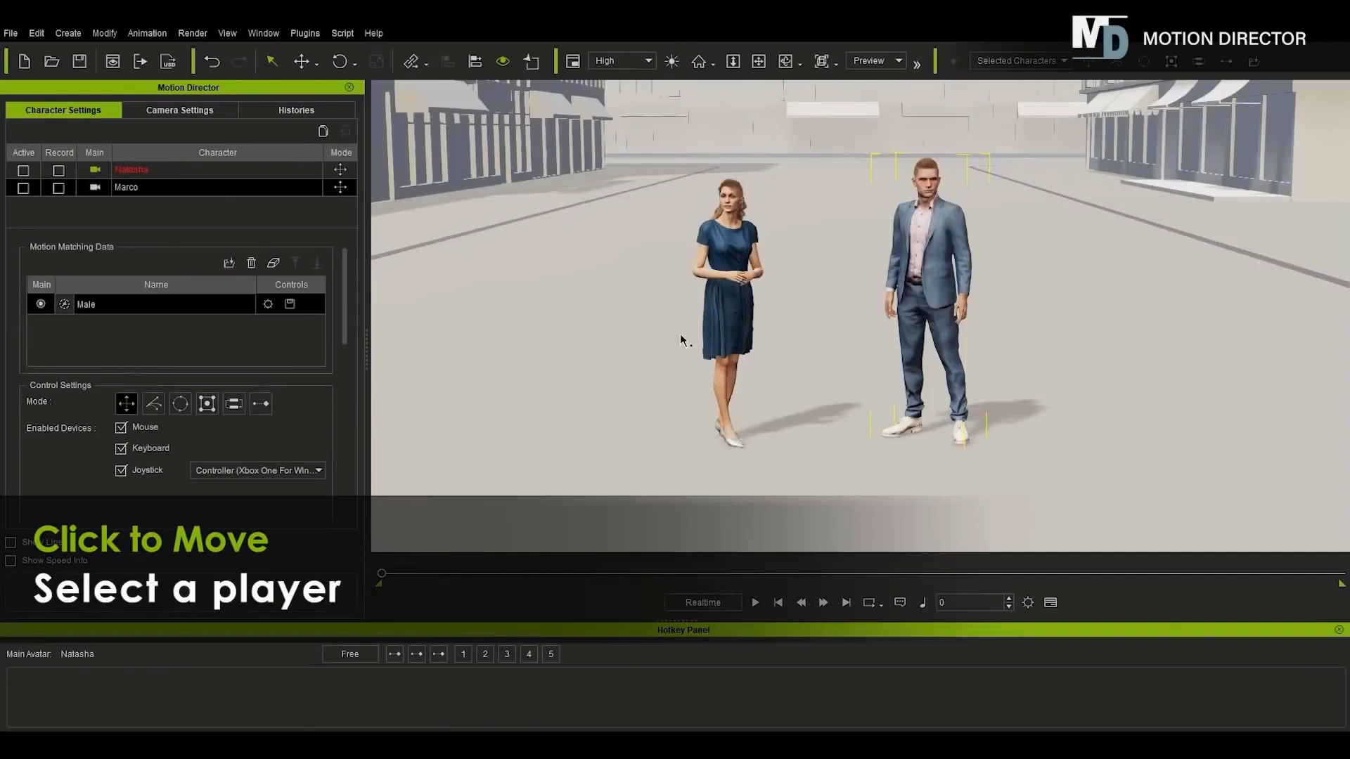
Step: Set Marco as main and steer him to ground waypoints, jogging with Shift, walking with Ctrl
{"action": "left_click", "coordinate": [94, 187]}
{"action": "key", "text": "space"}
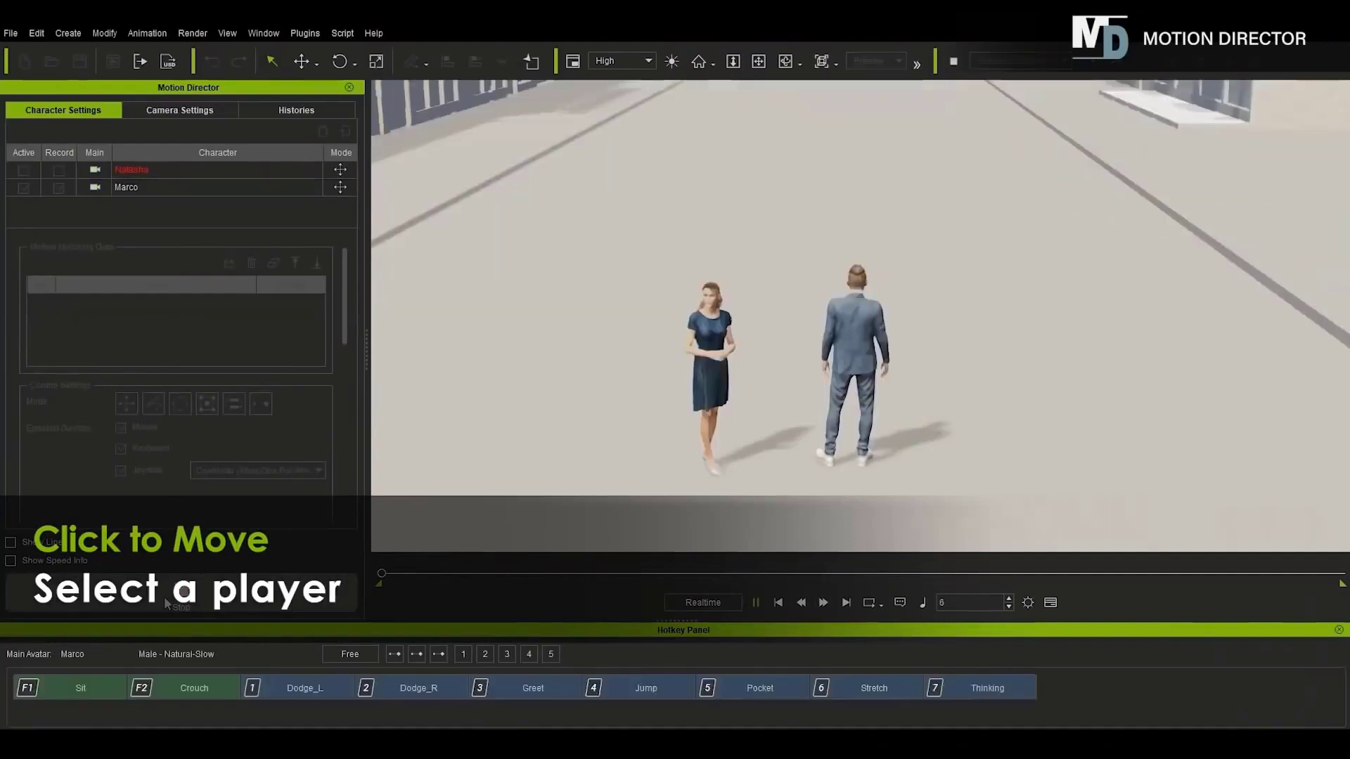
{"action": "left_click", "coordinate": [792, 226]}
{"action": "key", "text": "shift"}
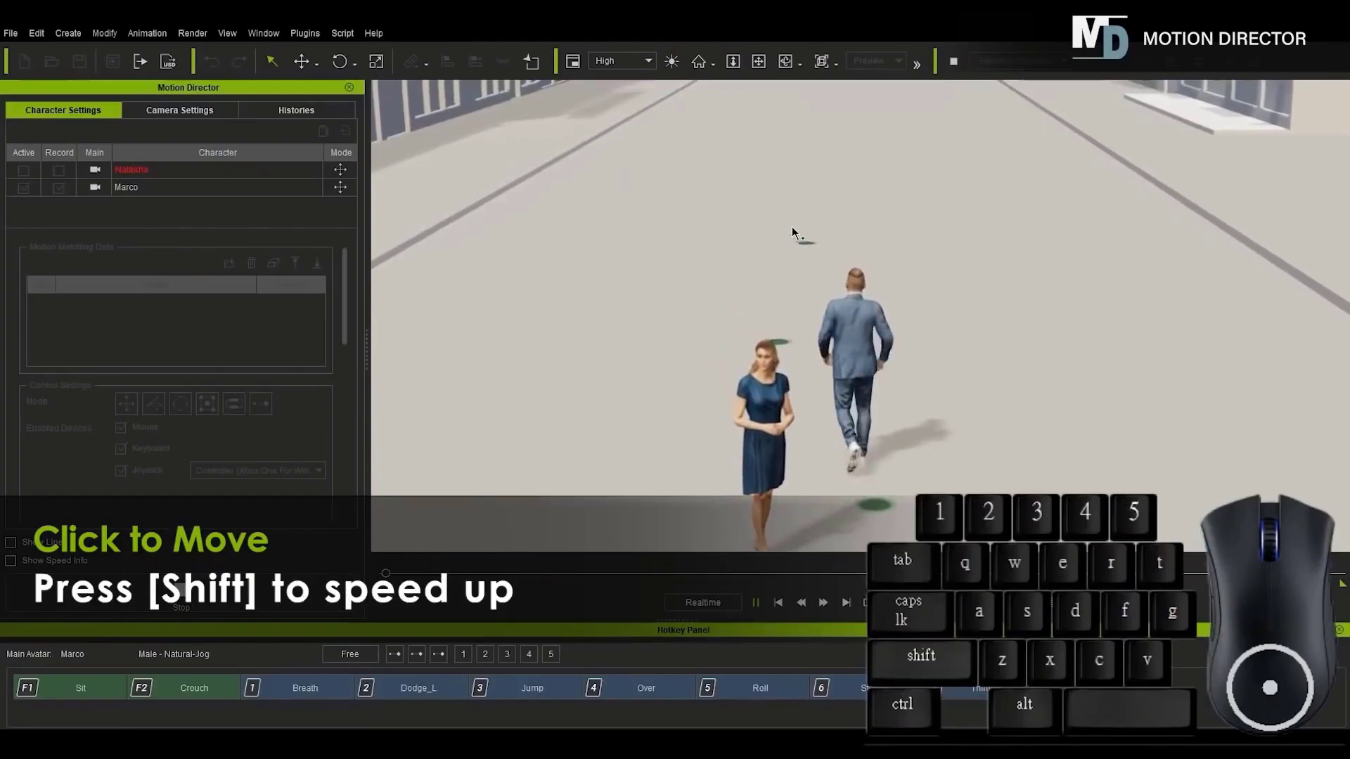
{"action": "right_click", "coordinate": [1238, 367]}
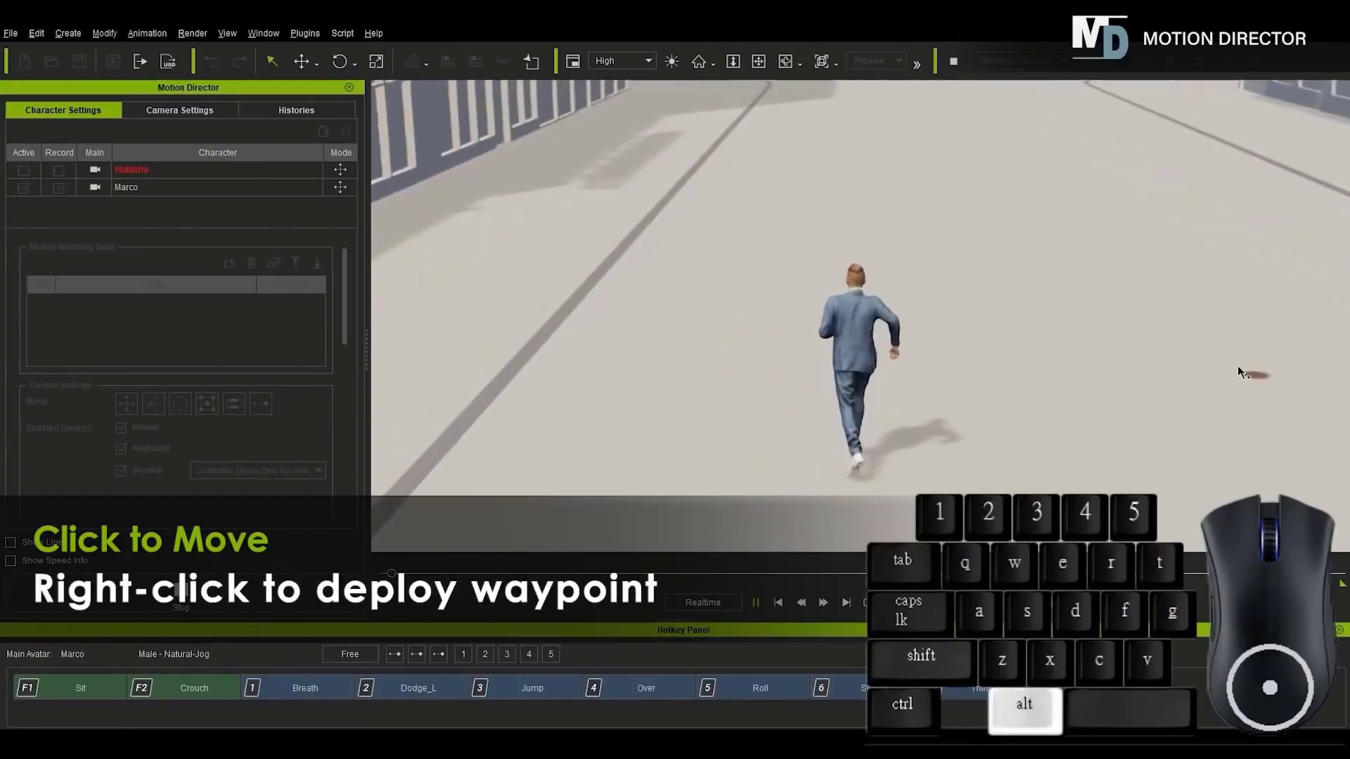
{"action": "key", "text": "ctrl"}
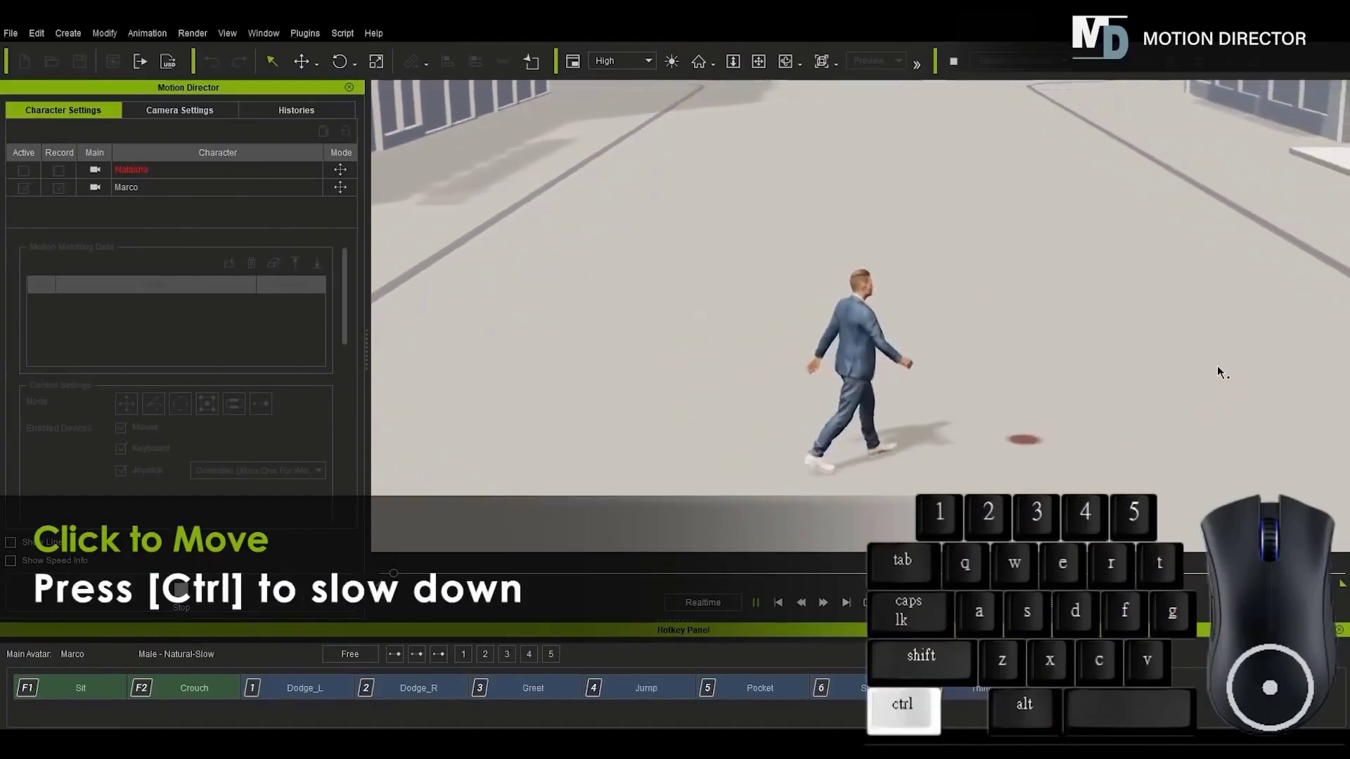
{"action": "right_click", "coordinate": [804, 429]}
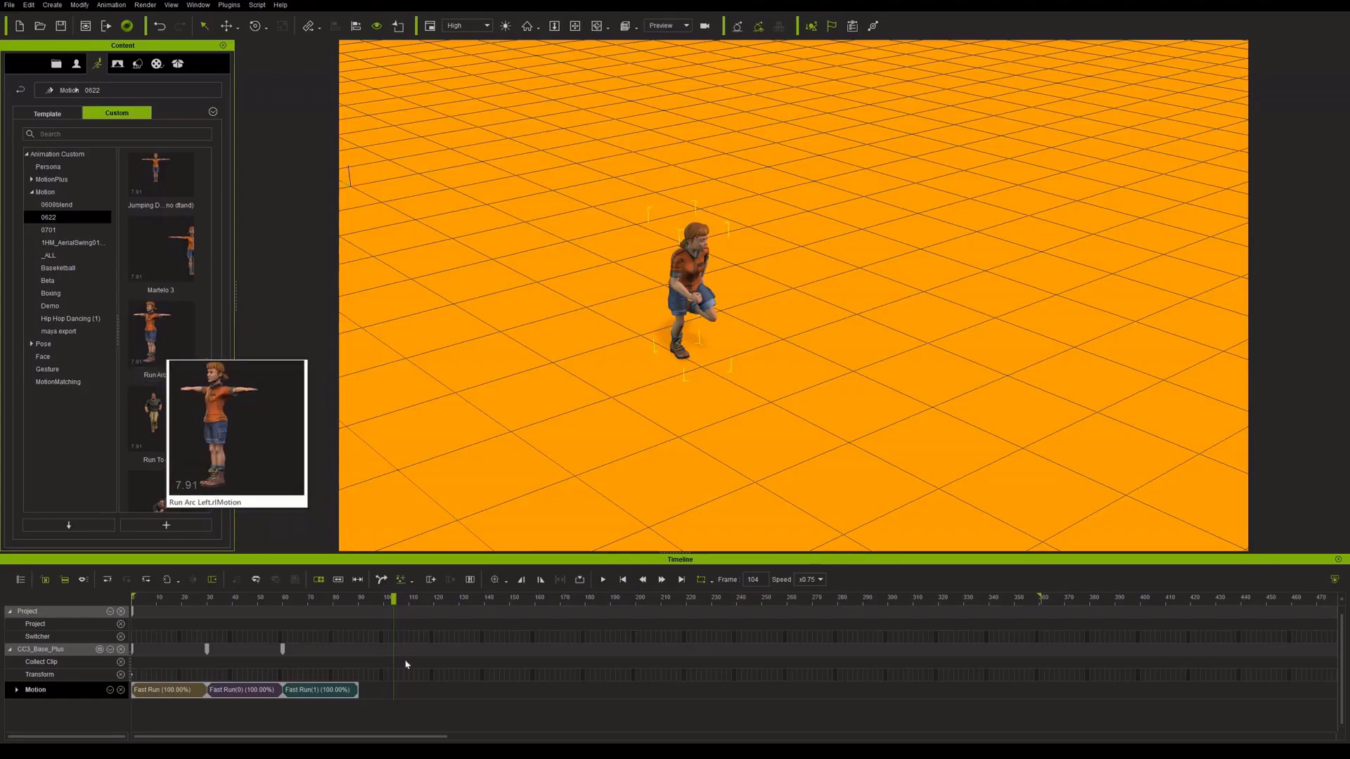
Step: Apply two Run Arc Left motion clips to the character and scrub through the poses
{"action": "left_click_drag", "start_coordinate": [161, 334], "coordinate": [841, 471]}
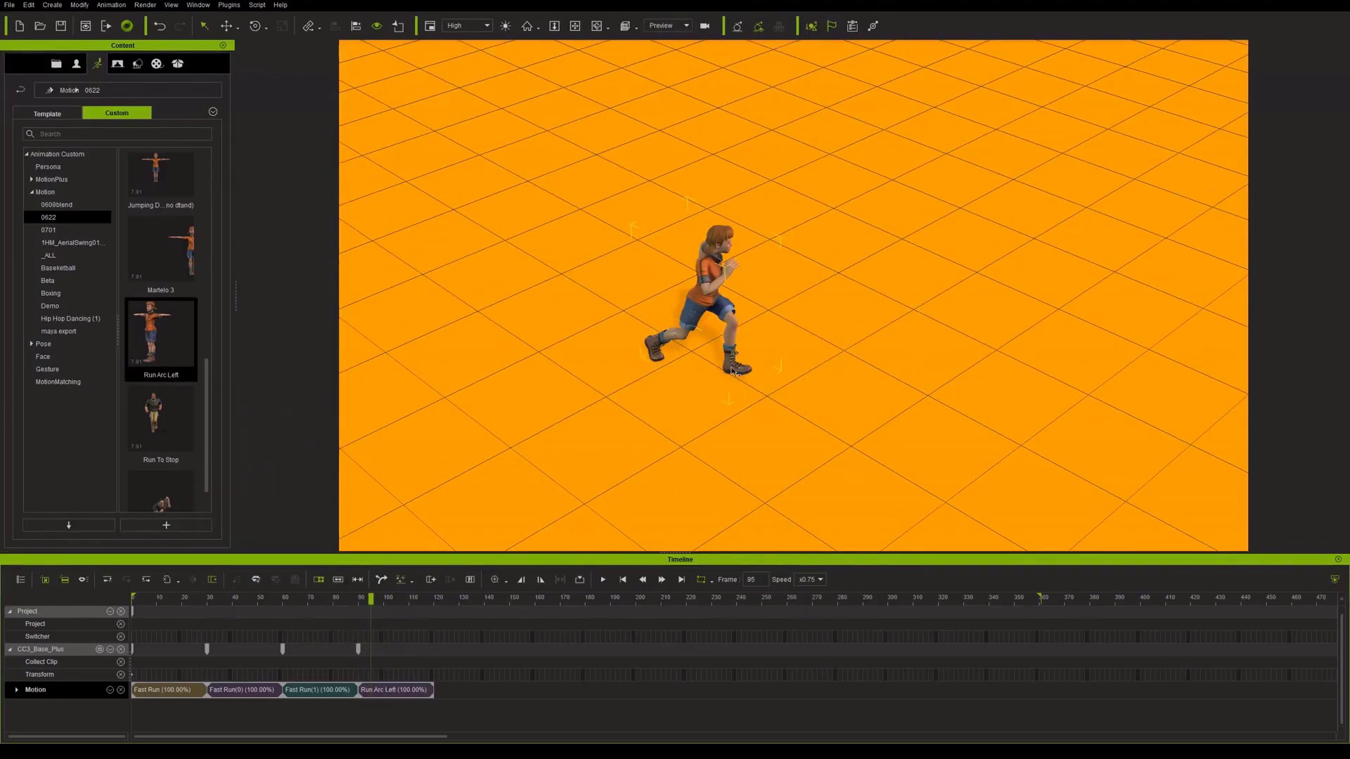
{"action": "left_click", "coordinate": [88, 529]}
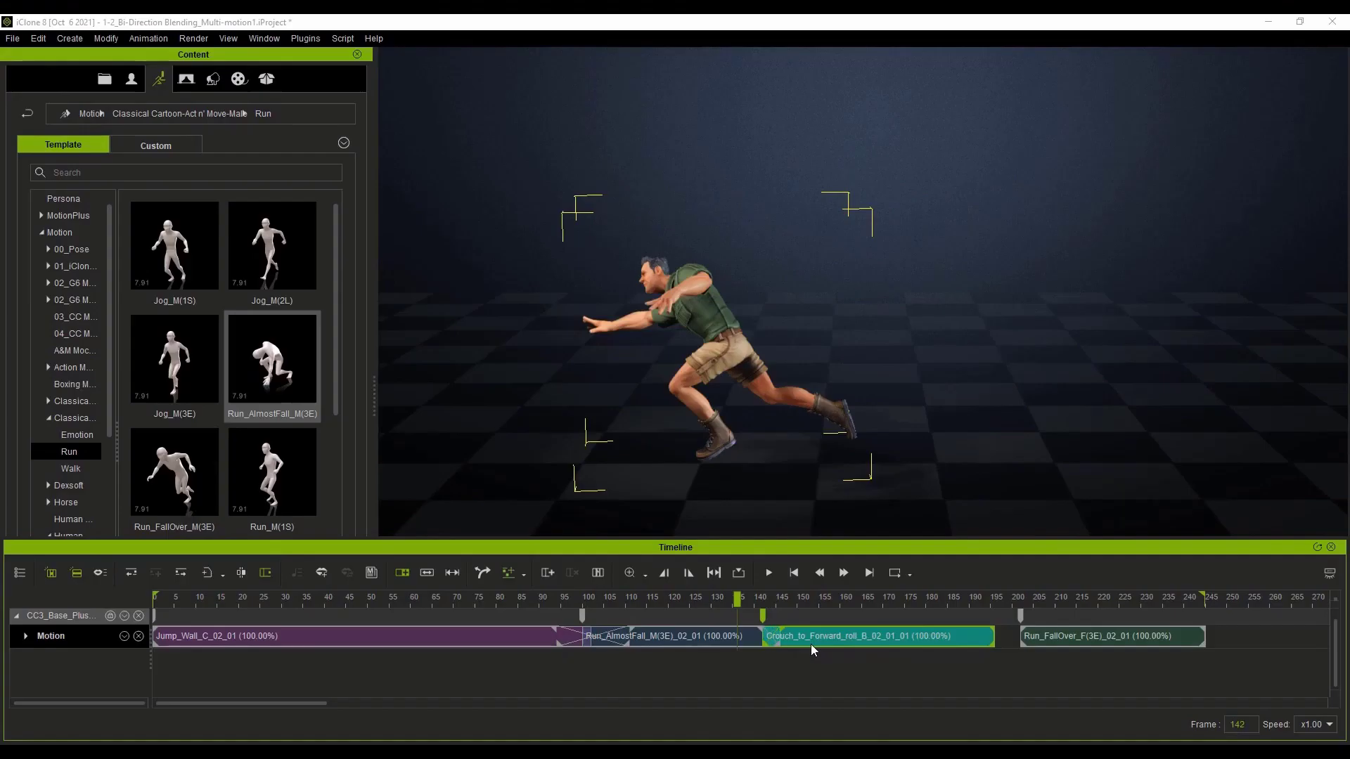
{"action": "left_click_drag", "start_coordinate": [809, 597], "coordinate": [787, 644]}
{"action": "left_click_drag", "start_coordinate": [731, 598], "coordinate": [809, 604]}
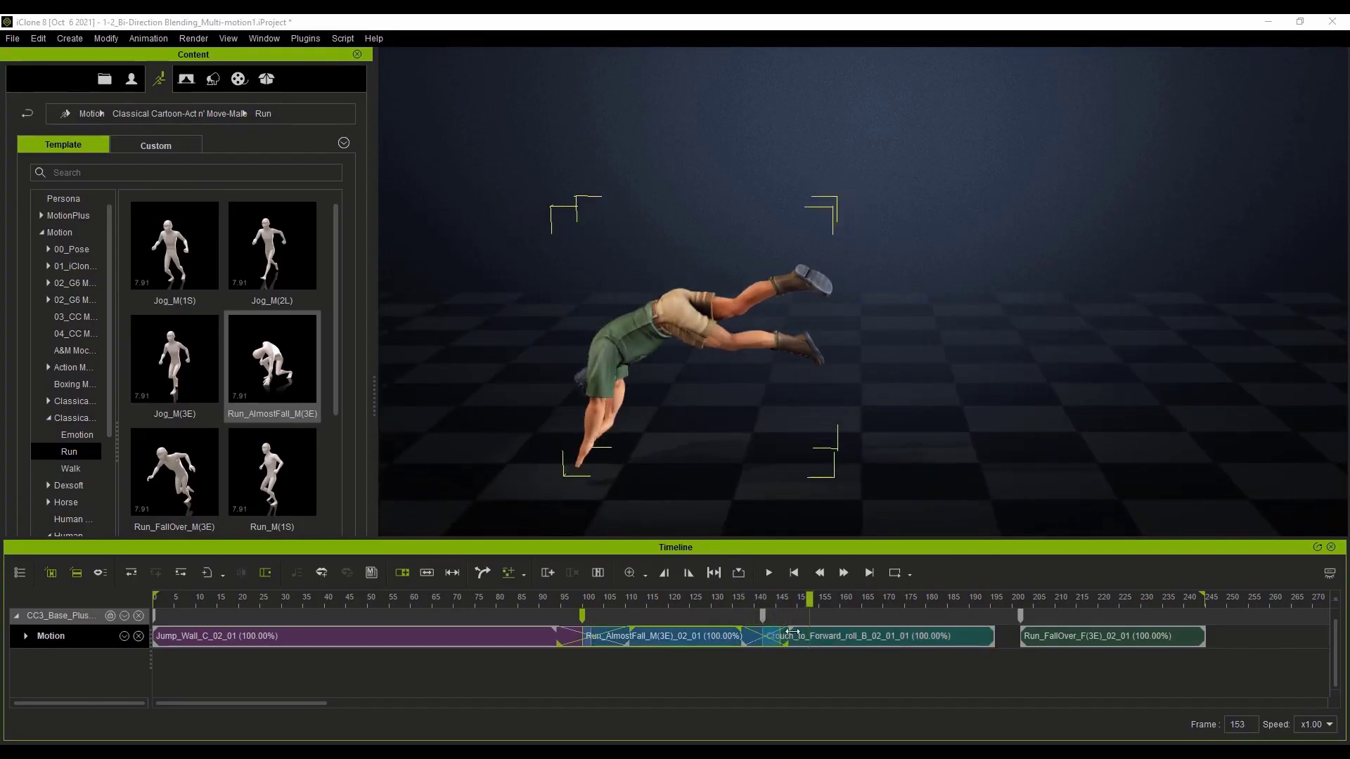
Step: Widen the Run_AlmostFall to Crouch blend, scrub the transition, and play it
{"action": "left_click_drag", "start_coordinate": [793, 631], "coordinate": [800, 636]}
{"action": "left_click", "coordinate": [731, 598]}
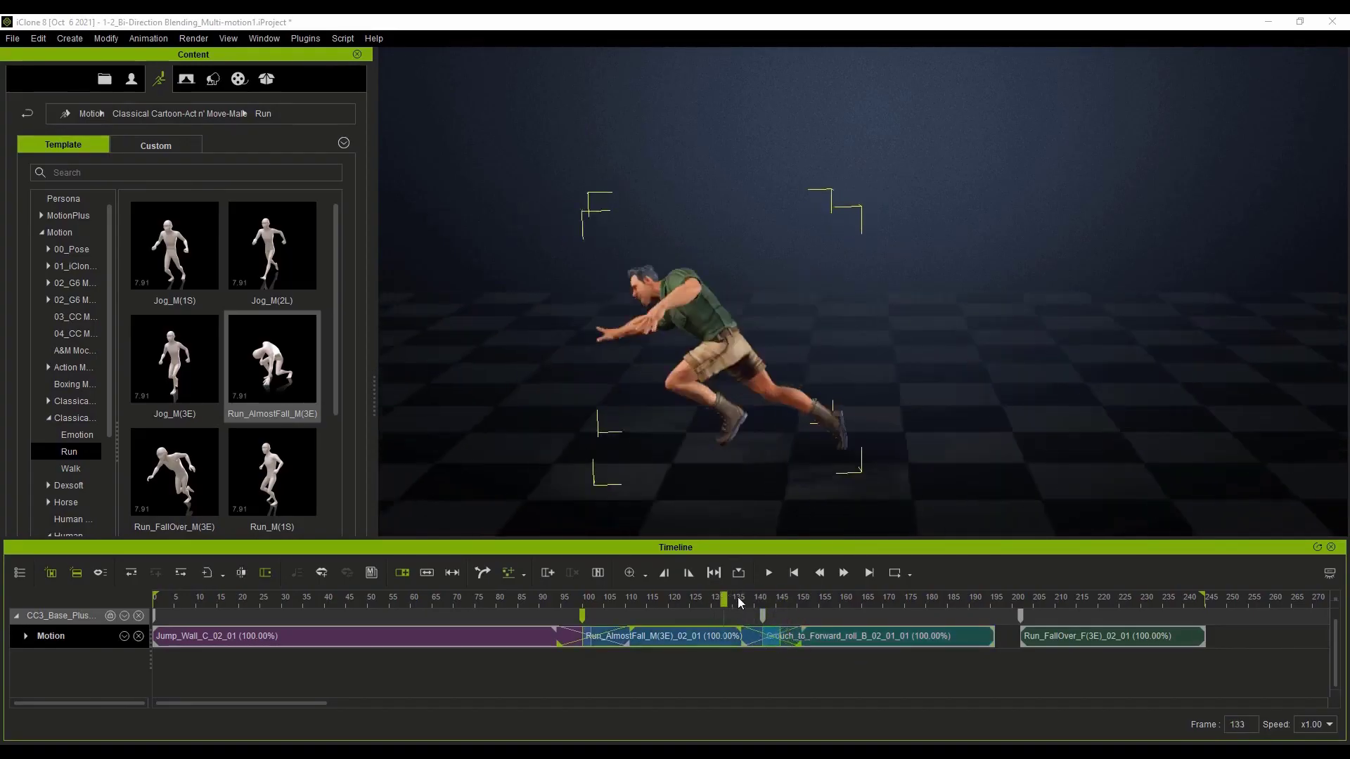
{"action": "left_click_drag", "start_coordinate": [737, 597], "coordinate": [707, 596]}
{"action": "key", "text": "space"}
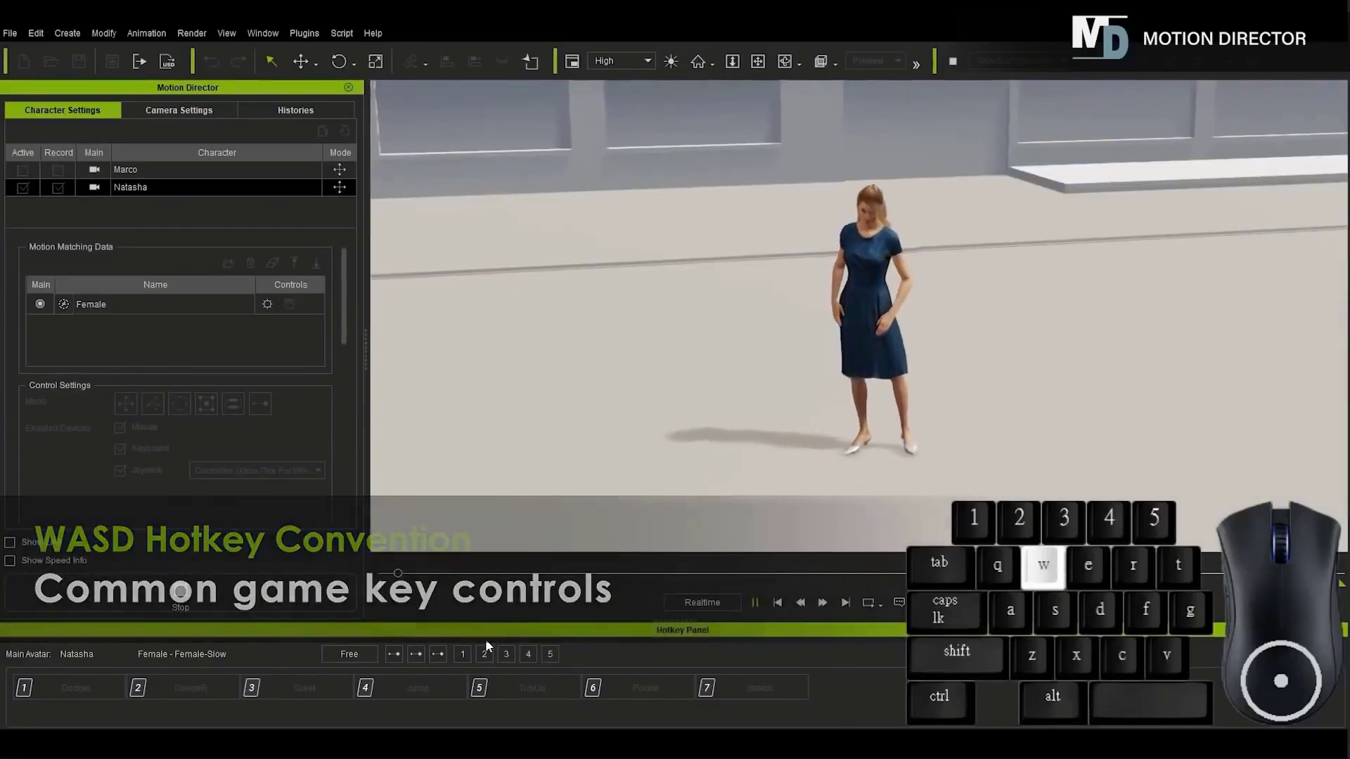
Step: Cut between cameras 2, 4, 5 and 1 around the woman while walking her sideways with D
{"action": "left_click", "coordinate": [483, 652]}
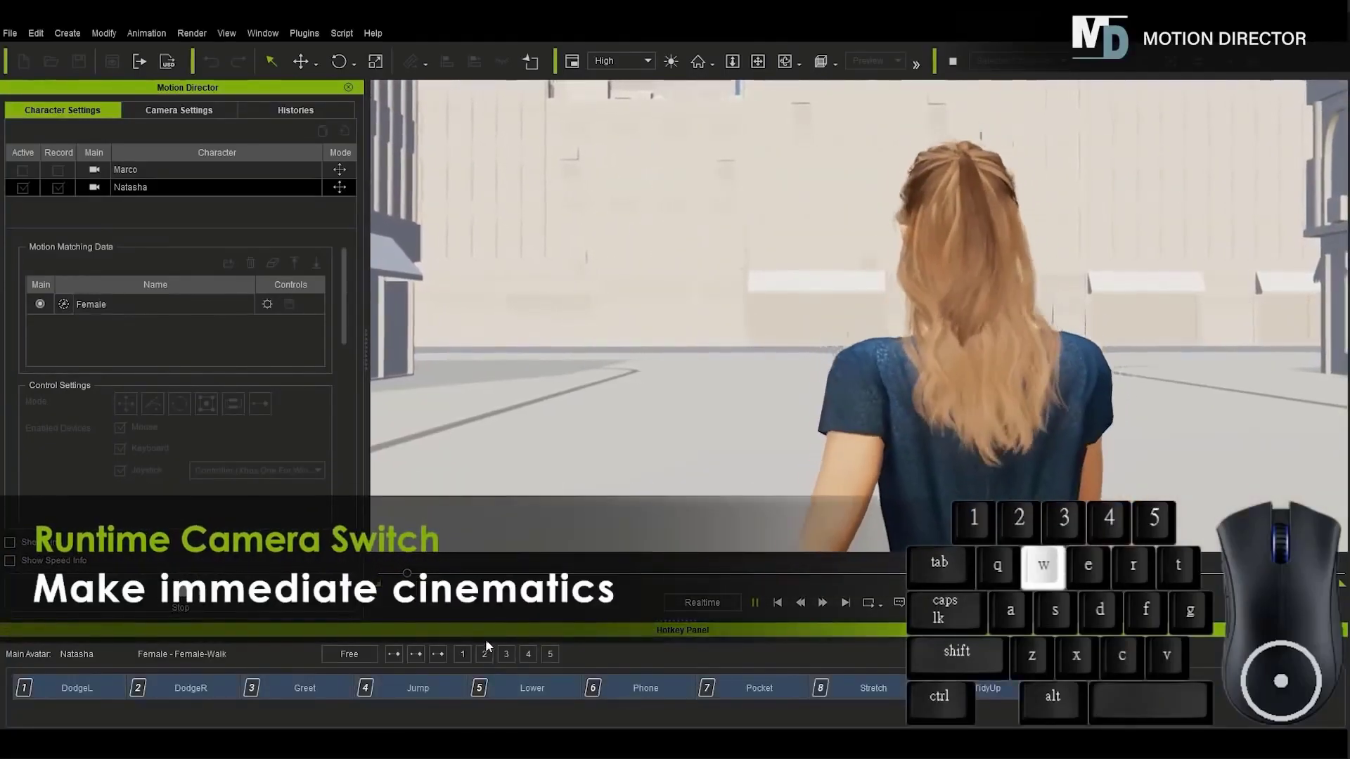
{"action": "left_click", "coordinate": [528, 653]}
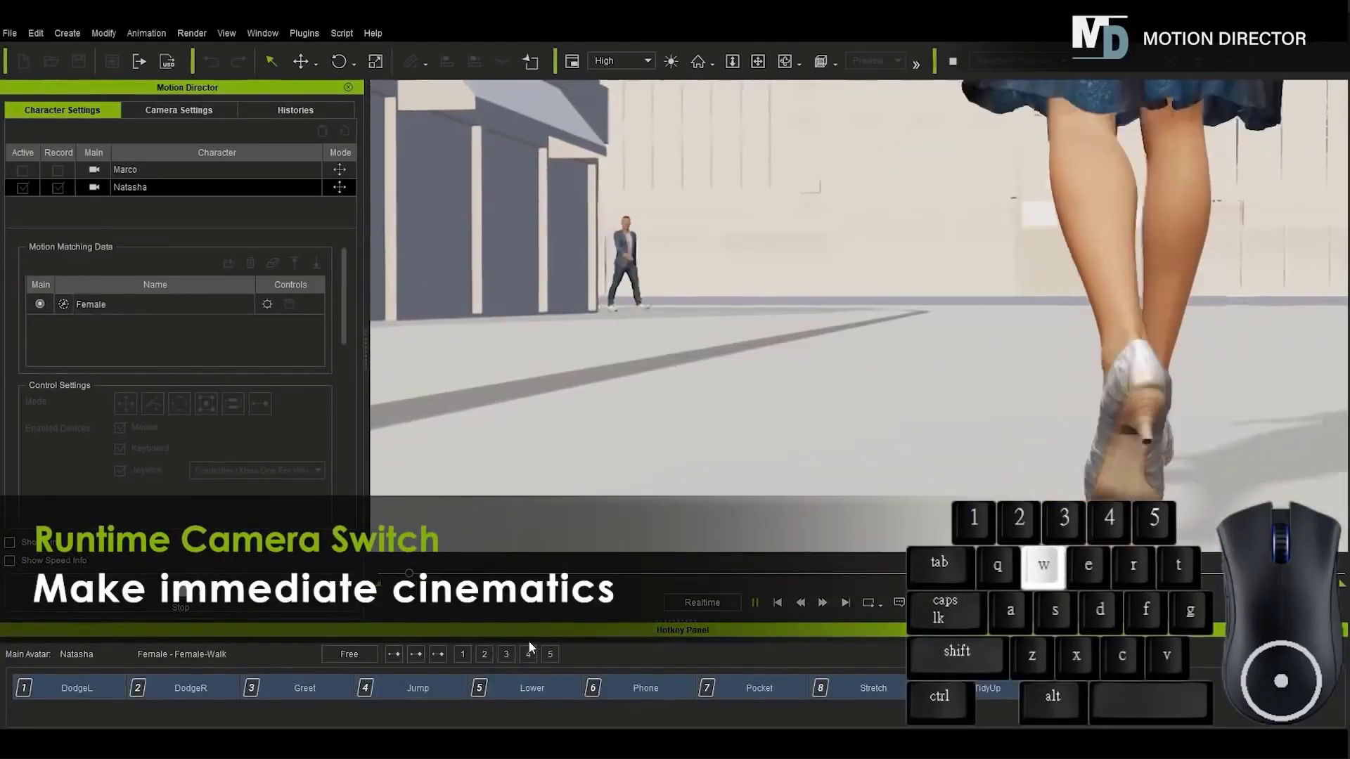
{"action": "left_click", "coordinate": [550, 653]}
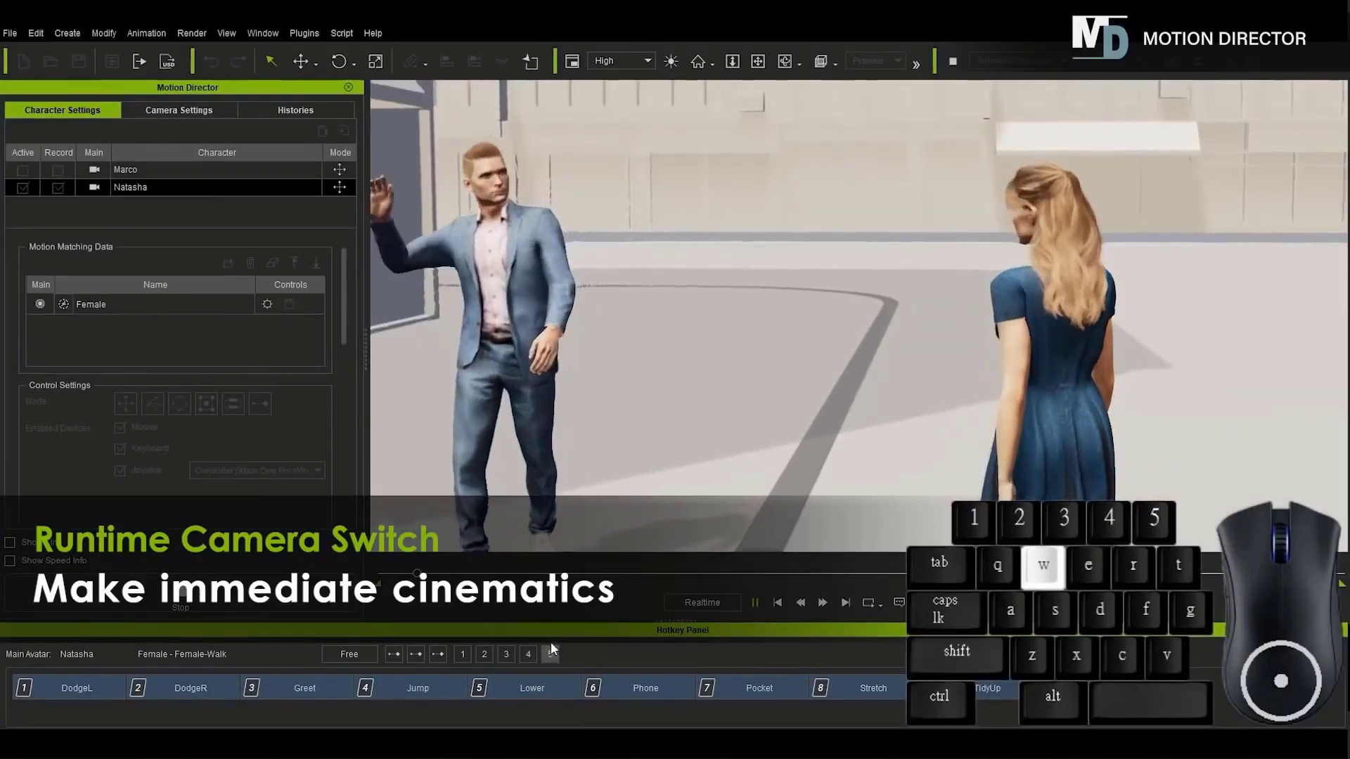
{"action": "left_click", "coordinate": [462, 653]}
{"action": "key", "text": "d"}
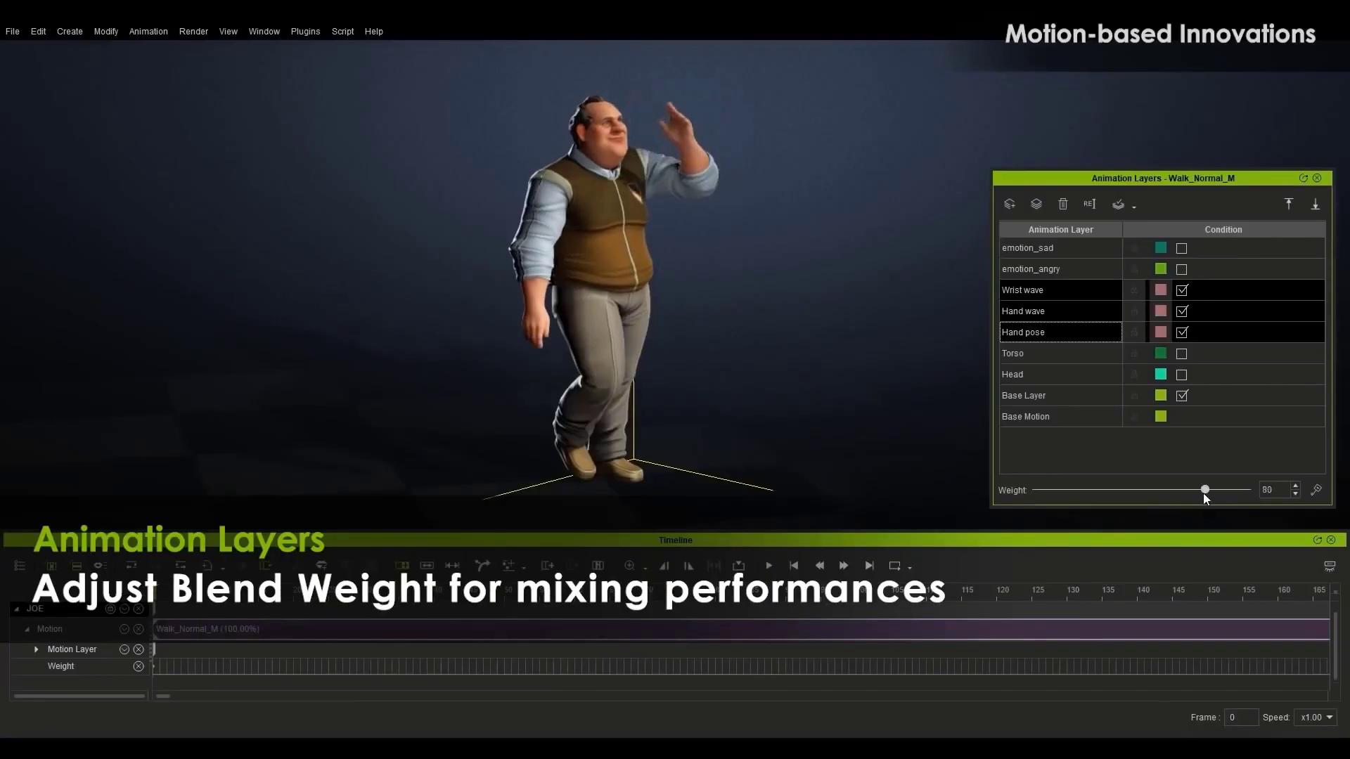
Step: Enable the Head and emotion_sad layers, lower the blend weight to 27, and play the walk
{"action": "left_click_drag", "start_coordinate": [1204, 490], "coordinate": [1196, 490]}
{"action": "key", "text": "space"}
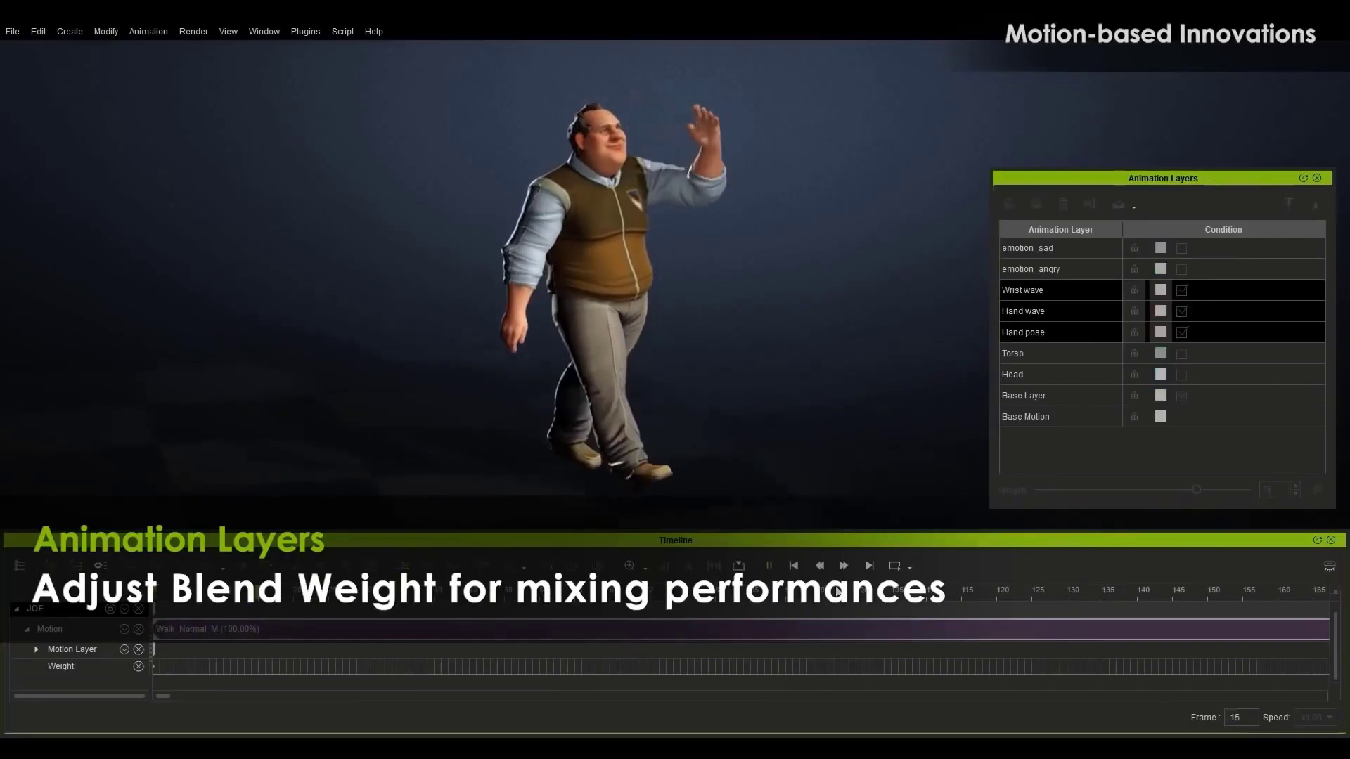
{"action": "left_click", "coordinate": [1182, 375]}
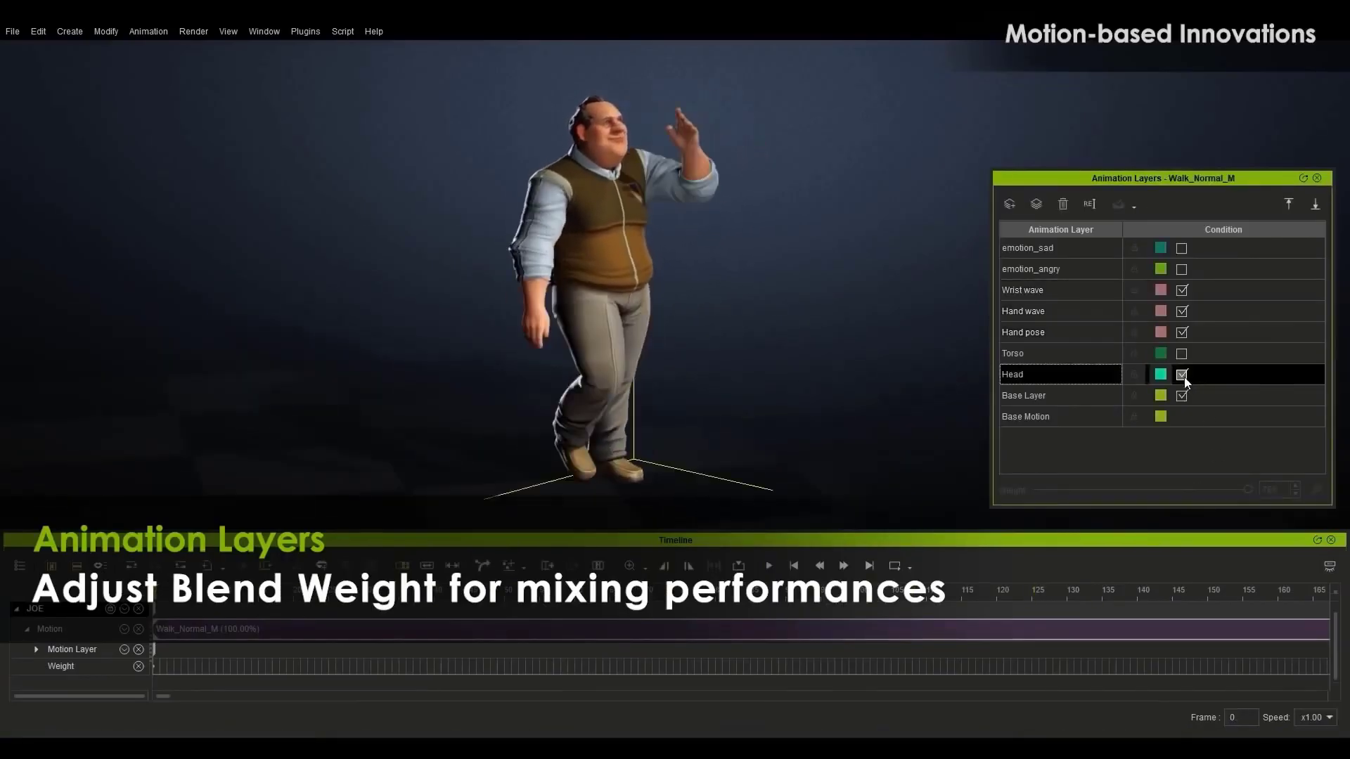
{"action": "left_click_drag", "start_coordinate": [1218, 490], "coordinate": [1100, 474]}
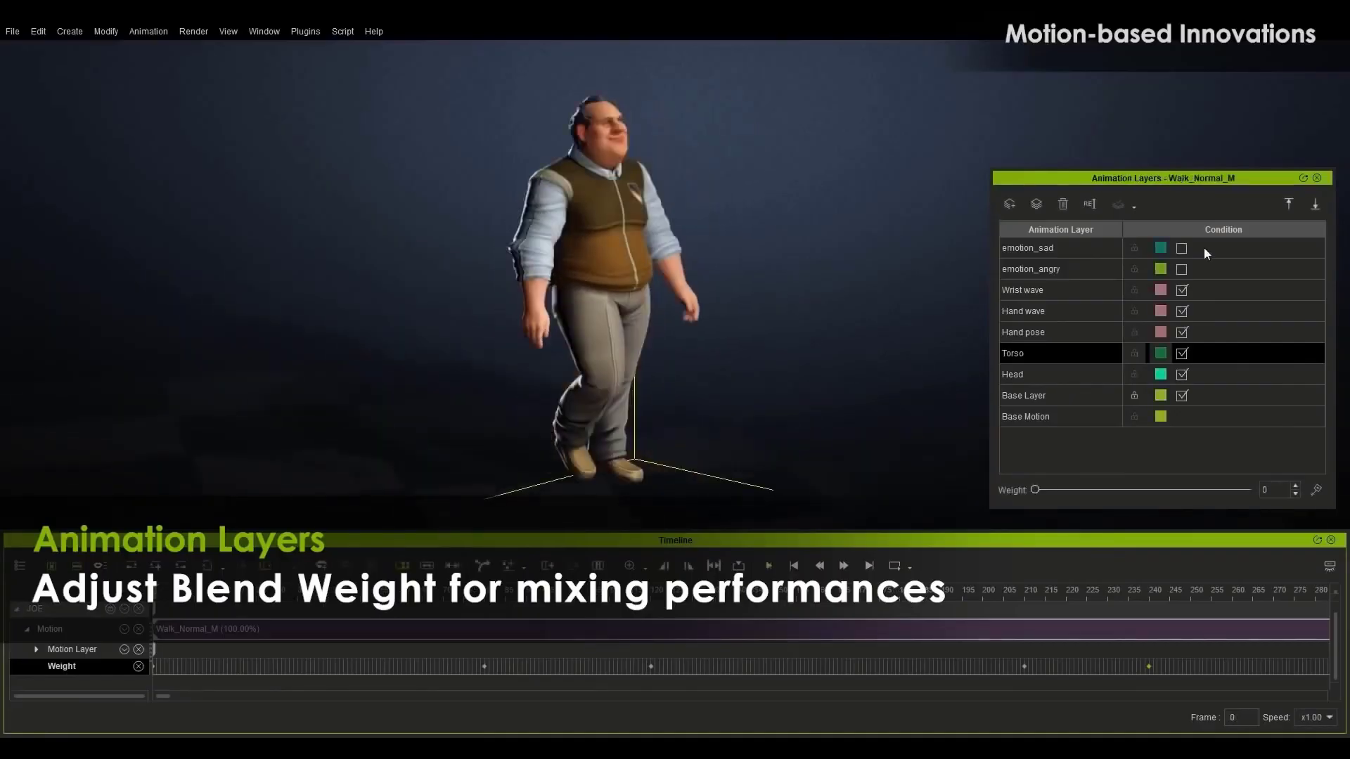
{"action": "left_click", "coordinate": [1181, 248]}
{"action": "key", "text": "space"}
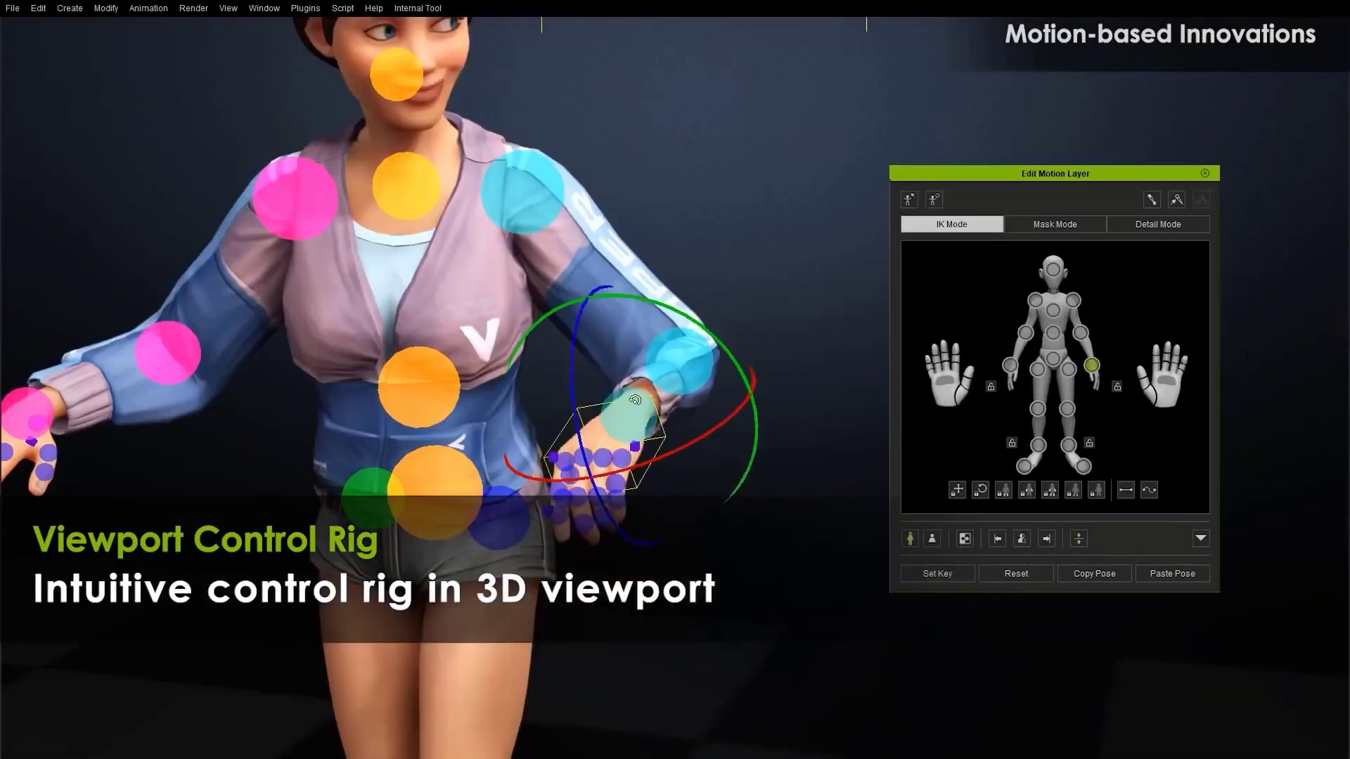
Step: Rotate the wrist, centre the view on the knee, and drag the hips down and sideways
{"action": "left_click_drag", "start_coordinate": [633, 411], "coordinate": [645, 402]}
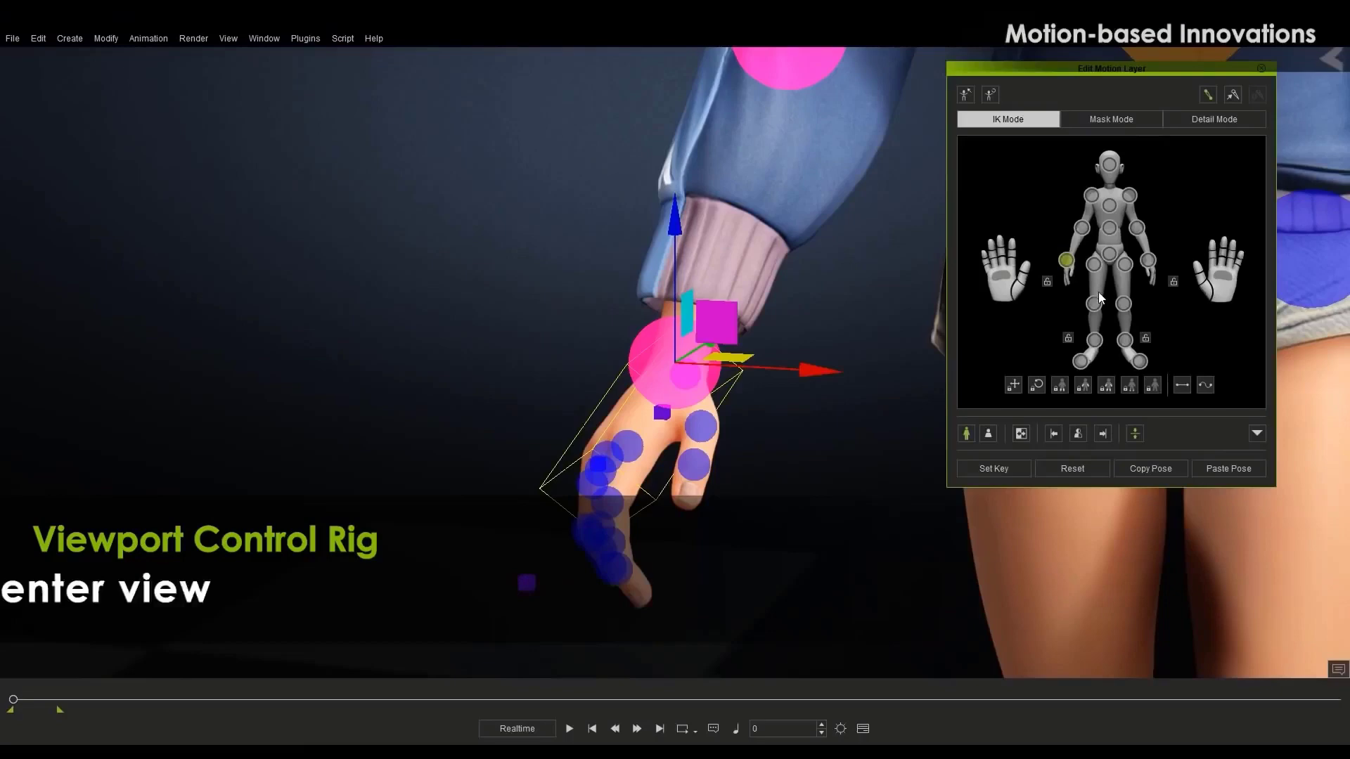
{"action": "left_click", "coordinate": [1126, 341]}
{"action": "key", "text": "Home"}
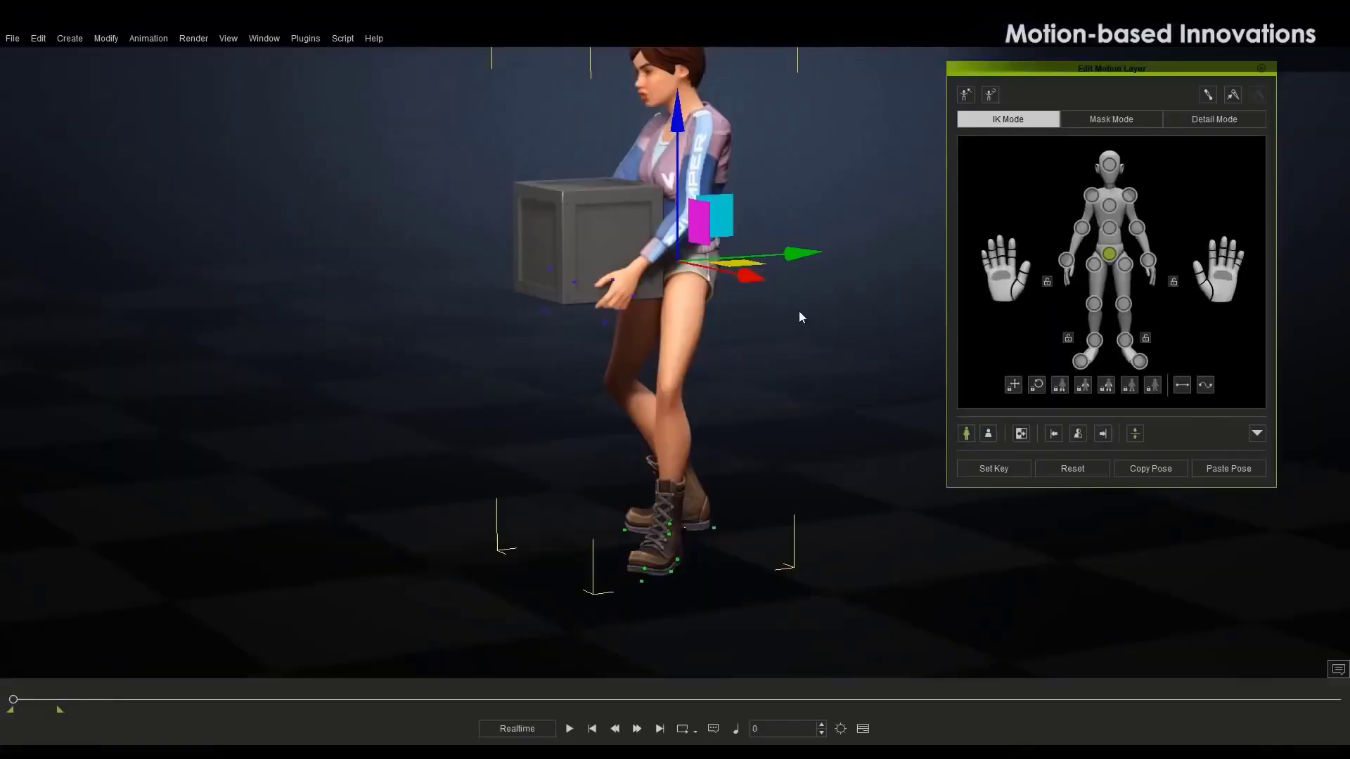
{"action": "left_click_drag", "start_coordinate": [724, 218], "coordinate": [686, 266]}
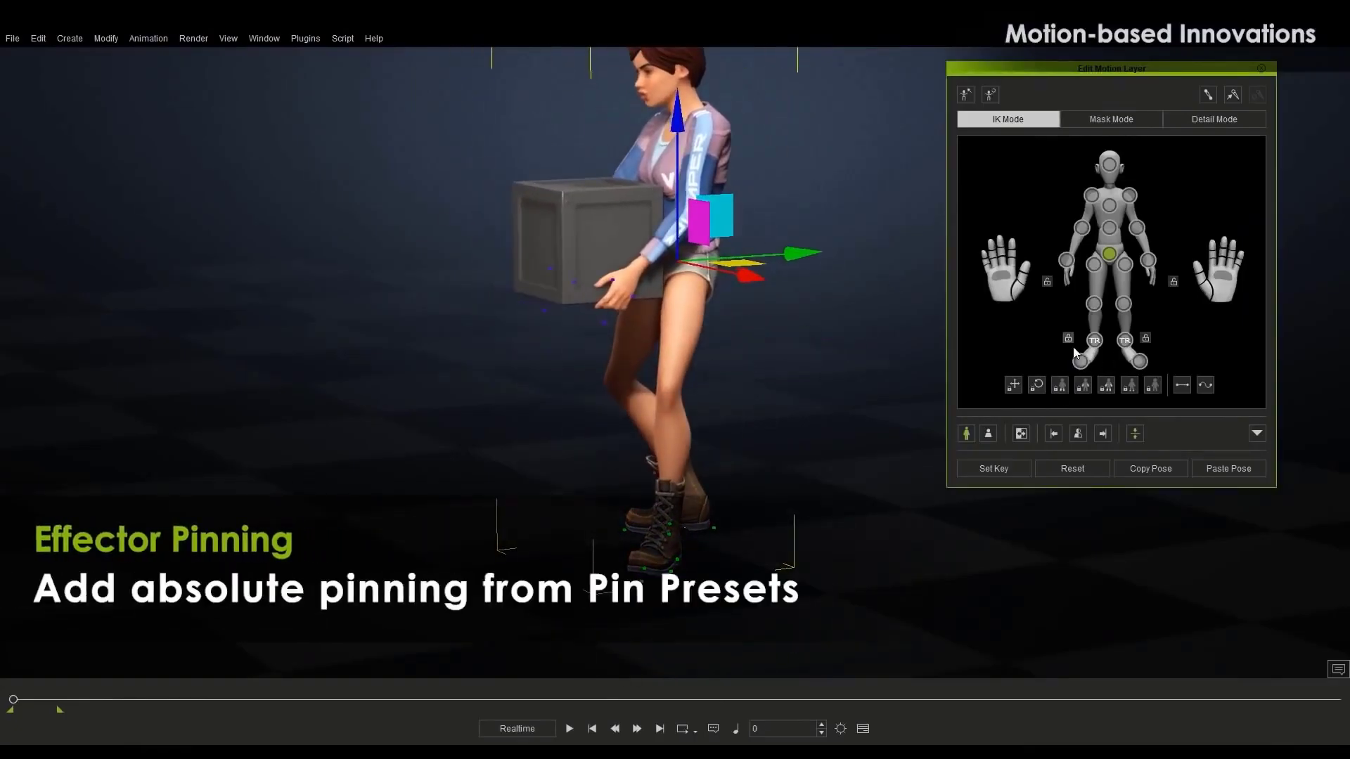
{"action": "left_click_drag", "start_coordinate": [726, 218], "coordinate": [789, 211]}
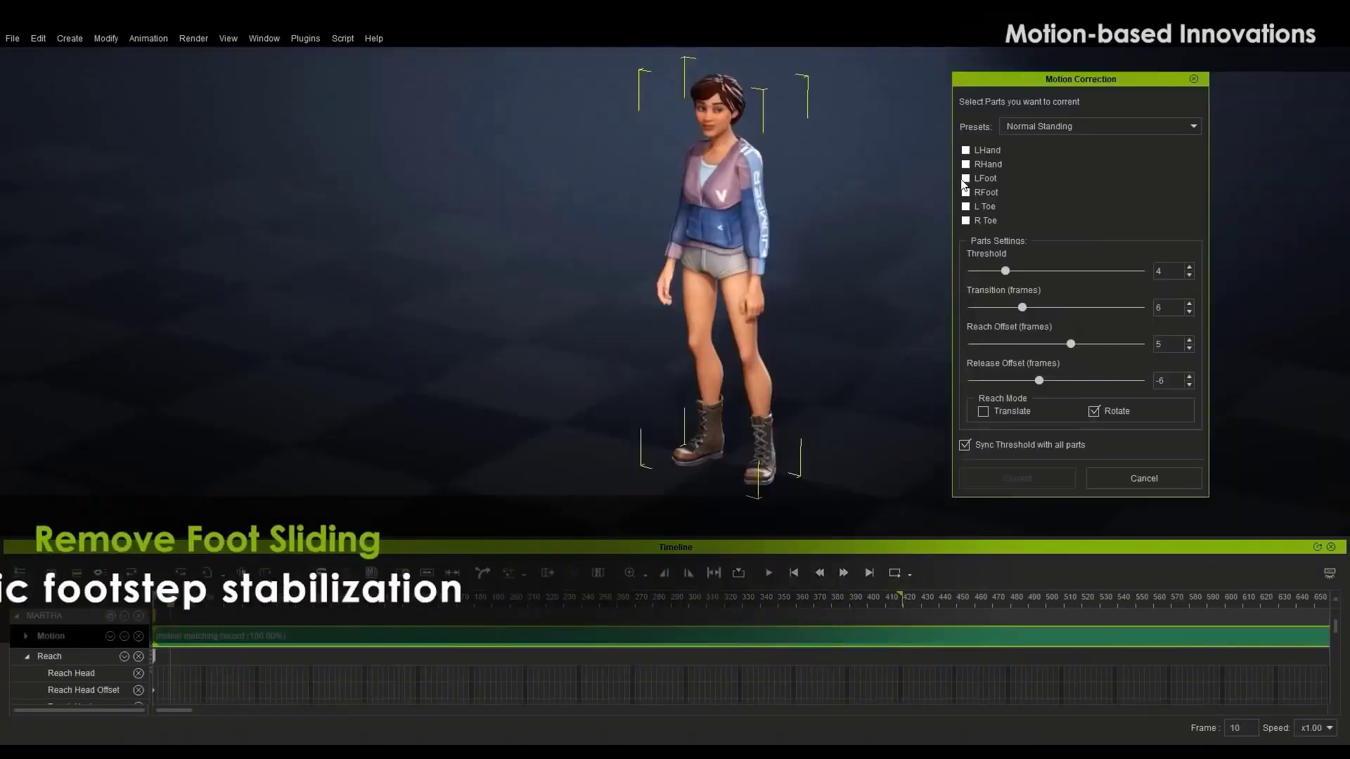
Step: Correct foot sliding for LFoot and RFoot, then scrub playback to frame 238
{"action": "left_click", "coordinate": [966, 179]}
{"action": "left_click", "coordinate": [965, 192]}
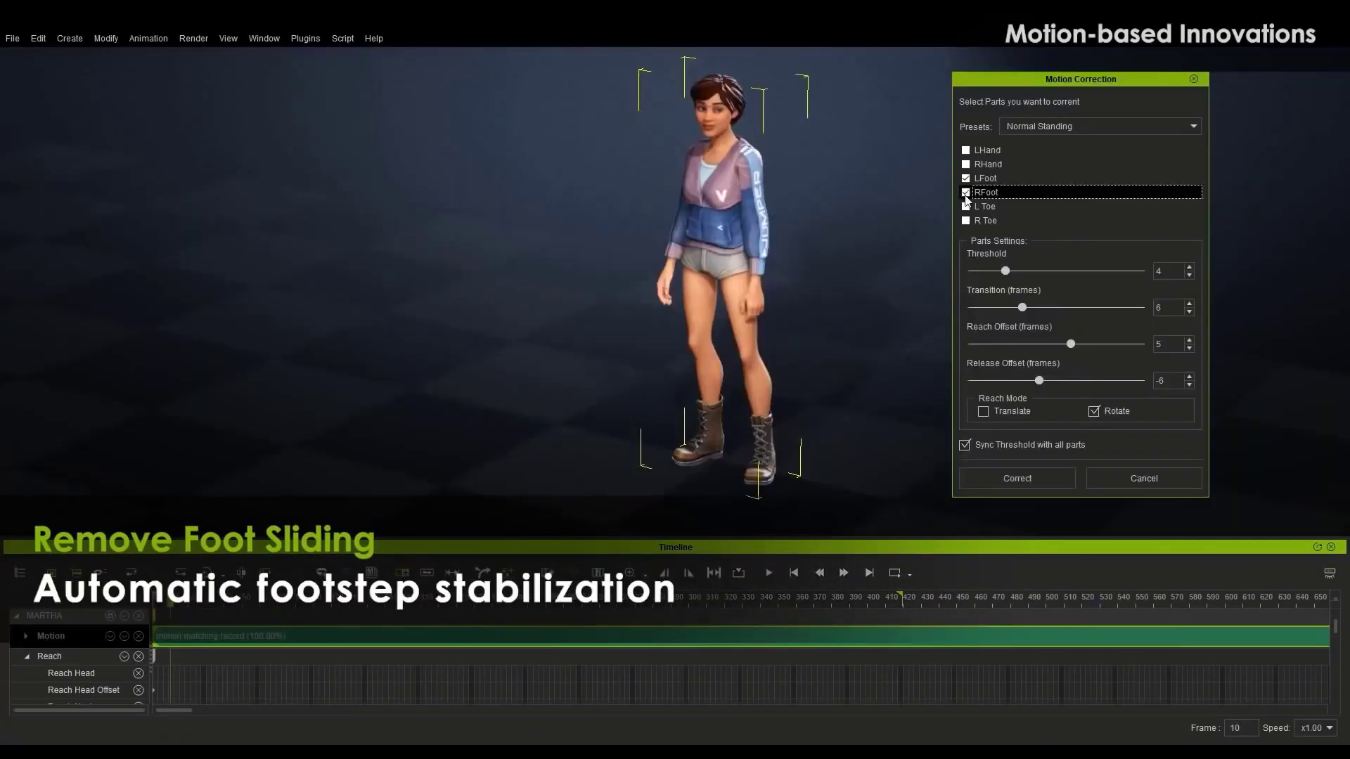
{"action": "key", "text": "Return"}
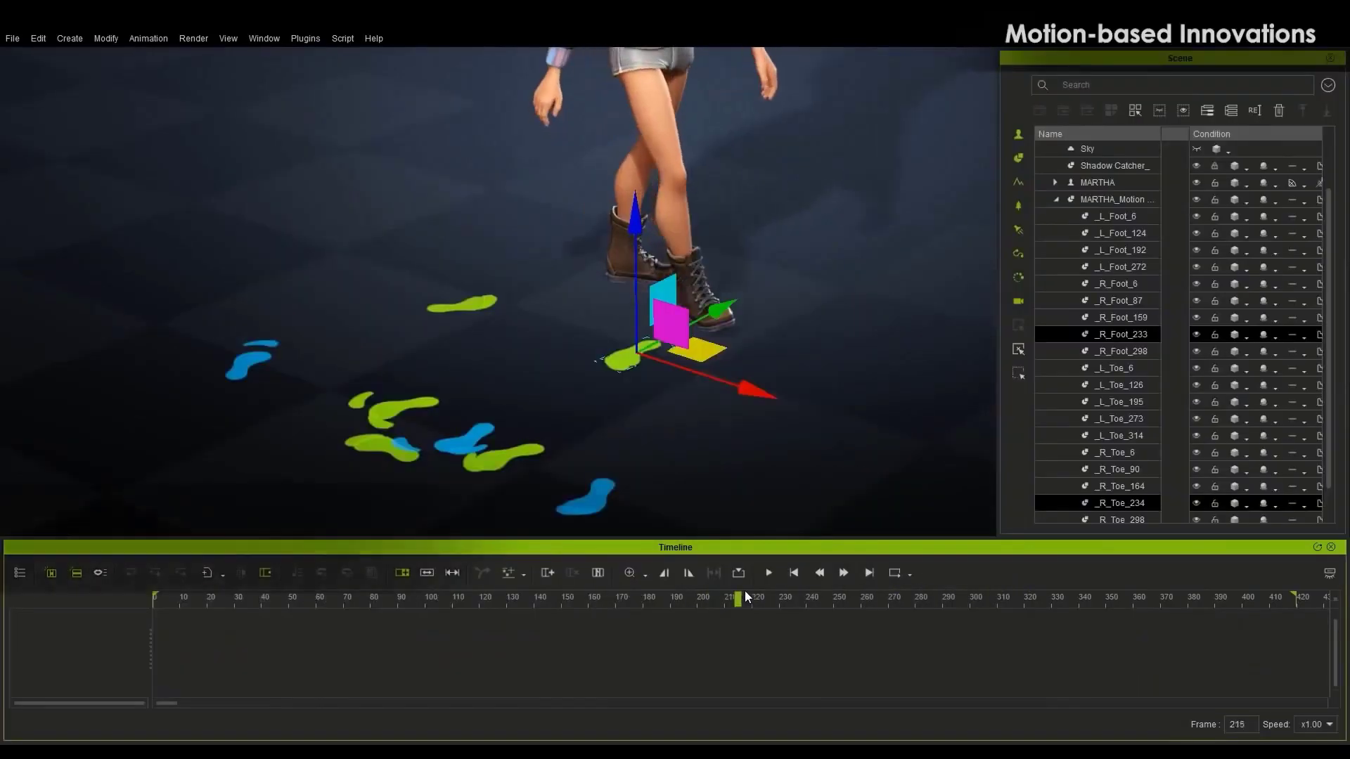
{"action": "left_click_drag", "start_coordinate": [745, 594], "coordinate": [805, 599]}
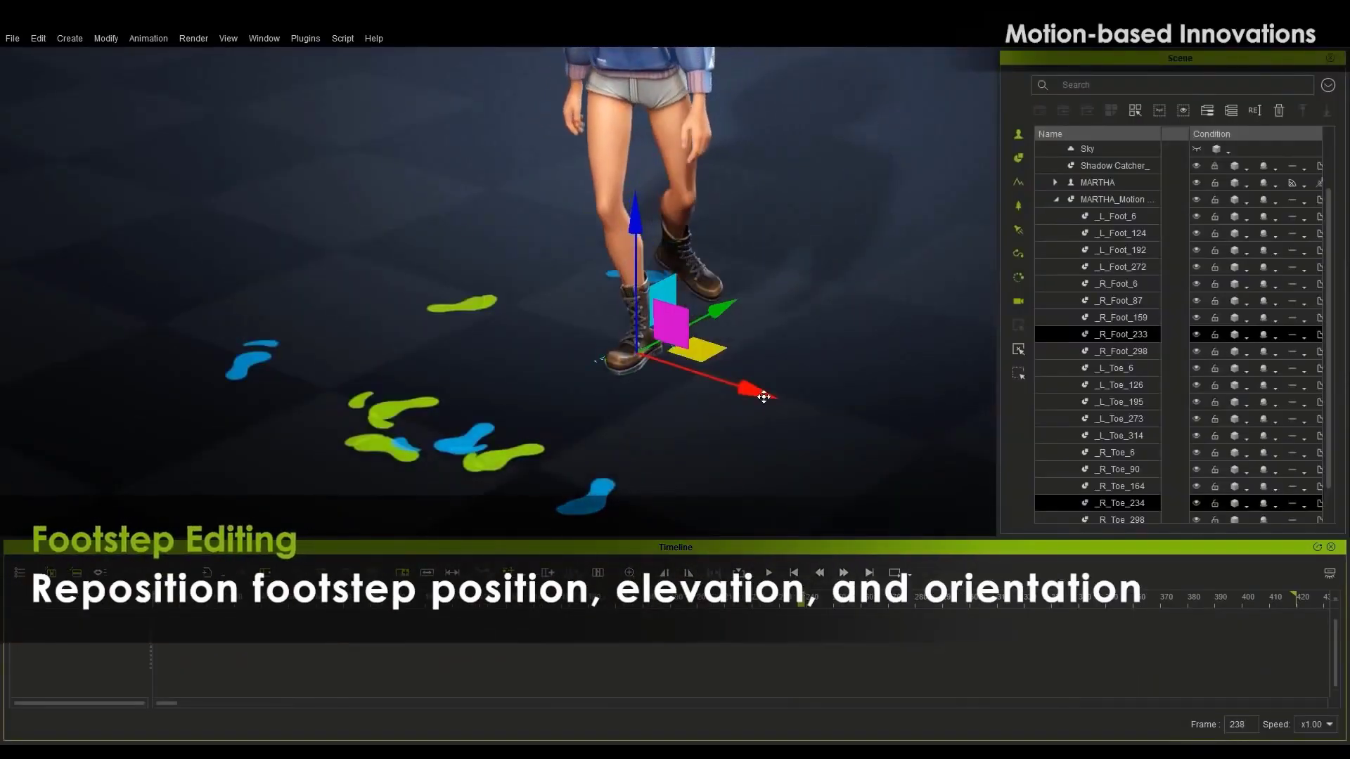
Step: Slide the _R_Foot_233 footstep marker left along X, then switch to its rotate gizmo
{"action": "left_click_drag", "start_coordinate": [762, 395], "coordinate": [736, 391]}
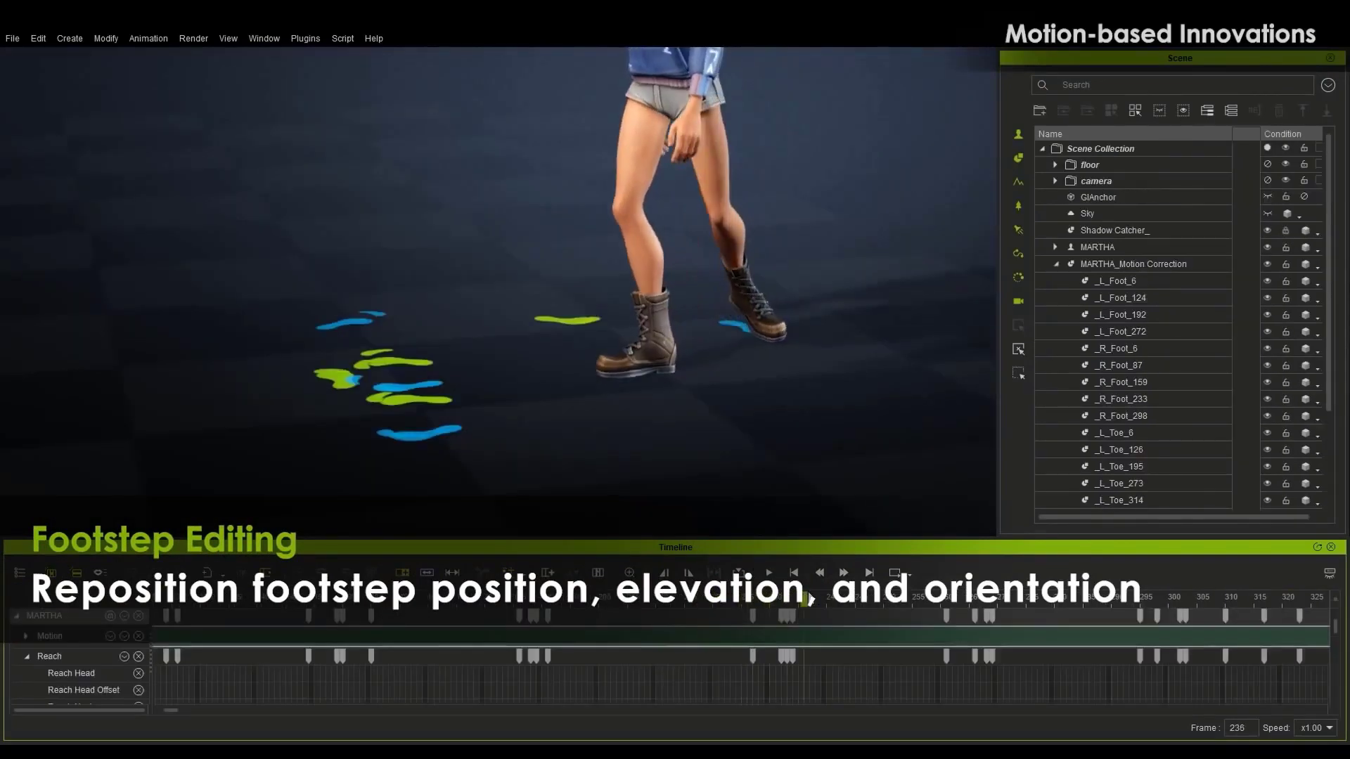
{"action": "left_click", "coordinate": [636, 309]}
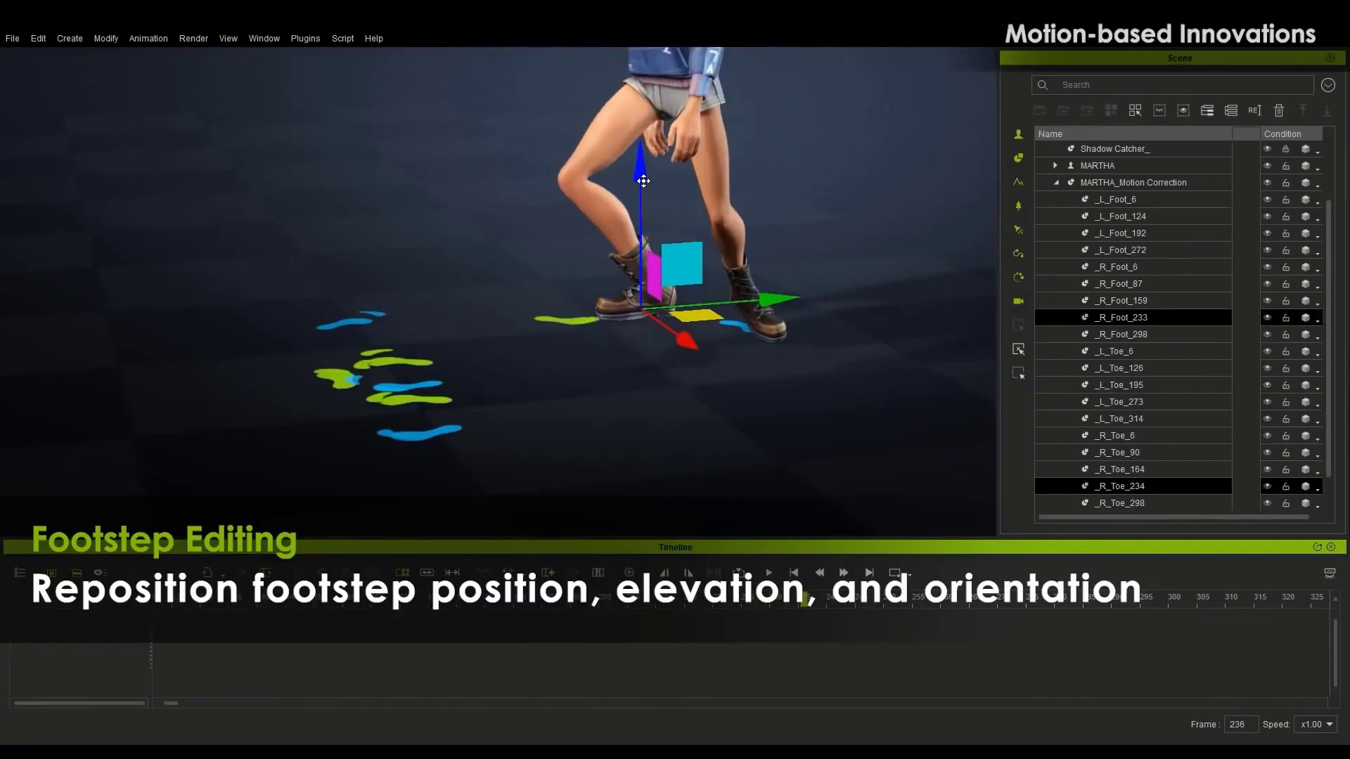
{"action": "left_click_drag", "start_coordinate": [793, 299], "coordinate": [706, 295]}
{"action": "key", "text": "e"}
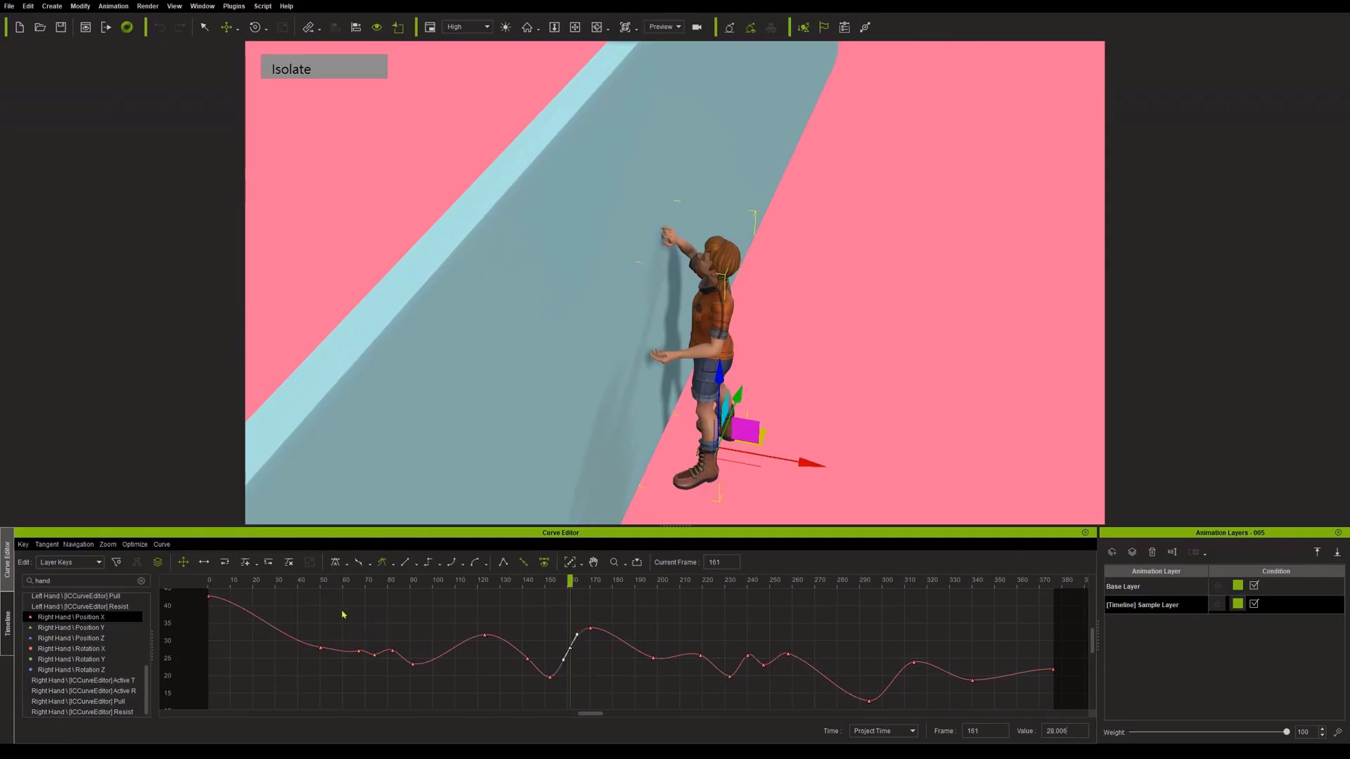
Step: Select the curve keys between frames 50 and 160, then play from frame 29 and stop at 188
{"action": "left_click_drag", "start_coordinate": [346, 603], "coordinate": [557, 705]}
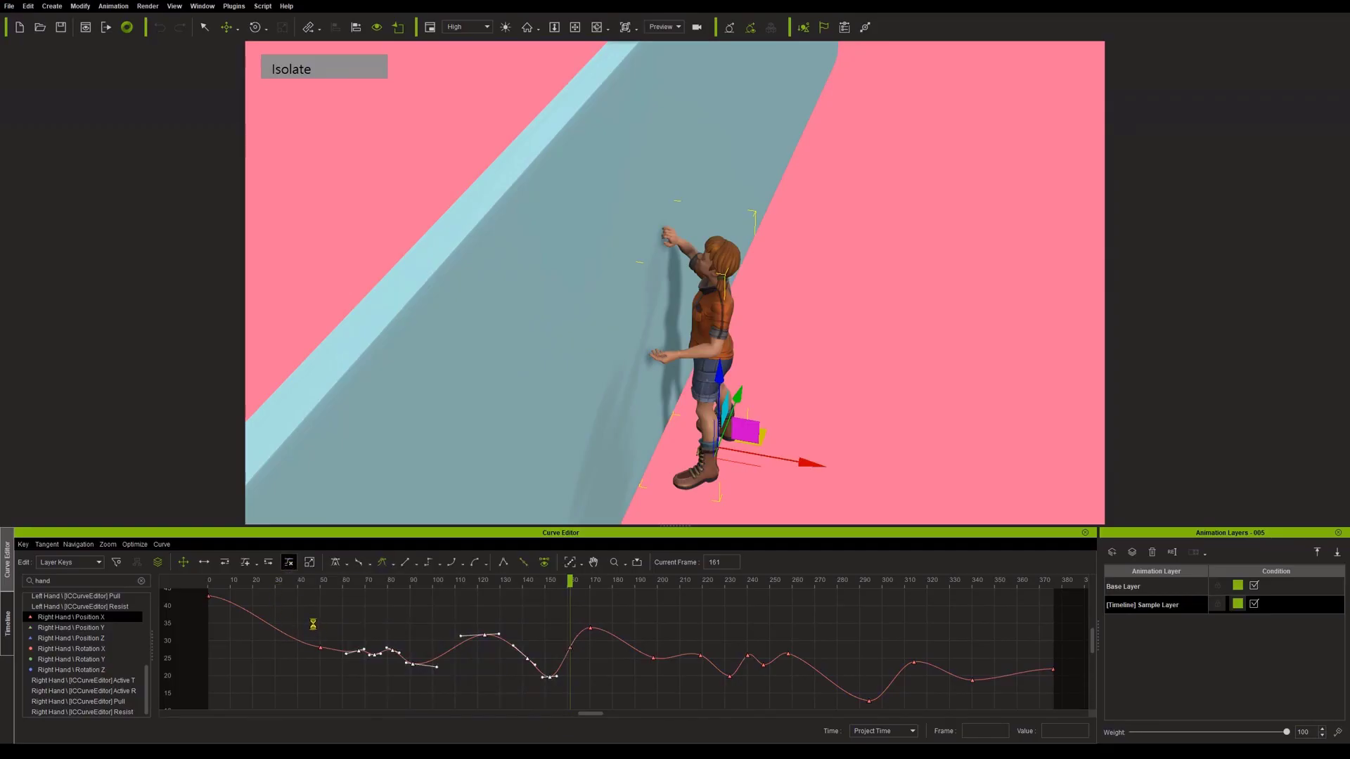
{"action": "left_click_drag", "start_coordinate": [303, 672], "coordinate": [580, 623]}
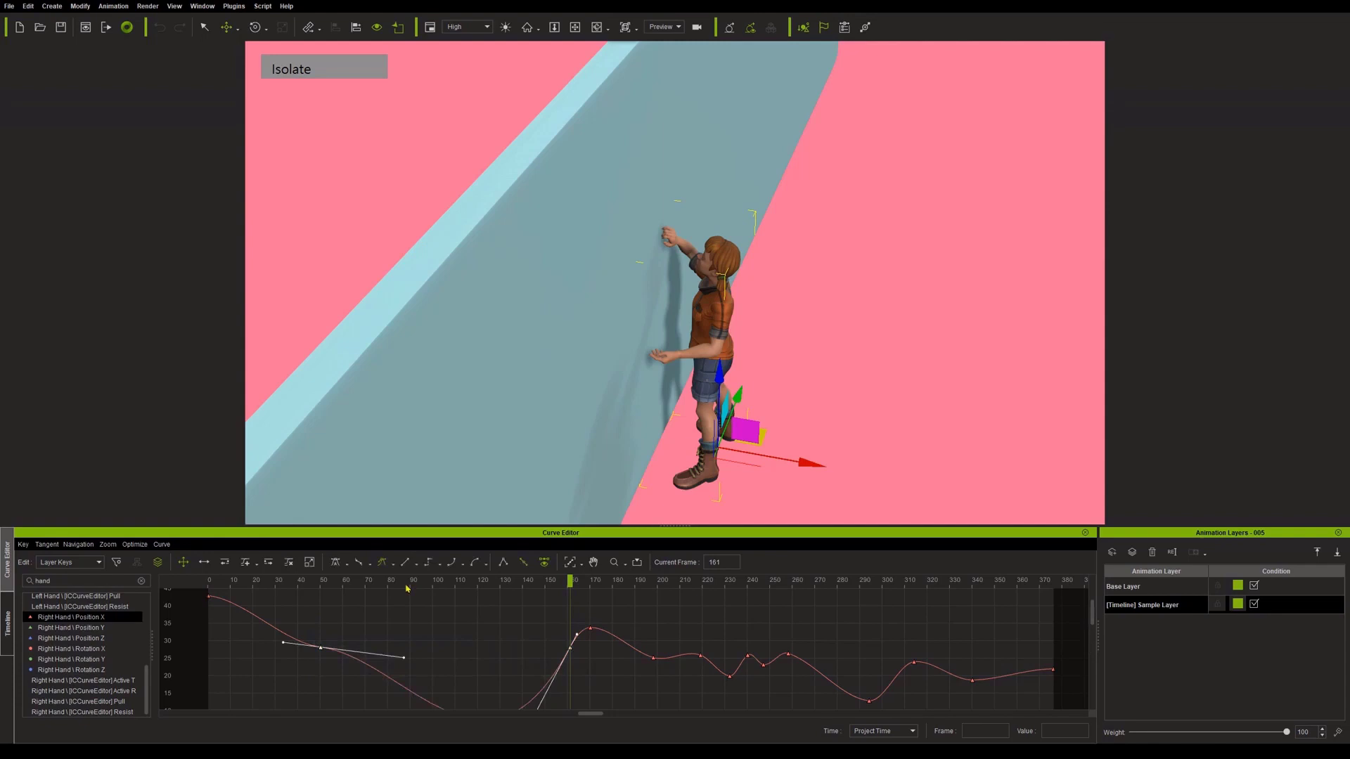
{"action": "left_click", "coordinate": [276, 580]}
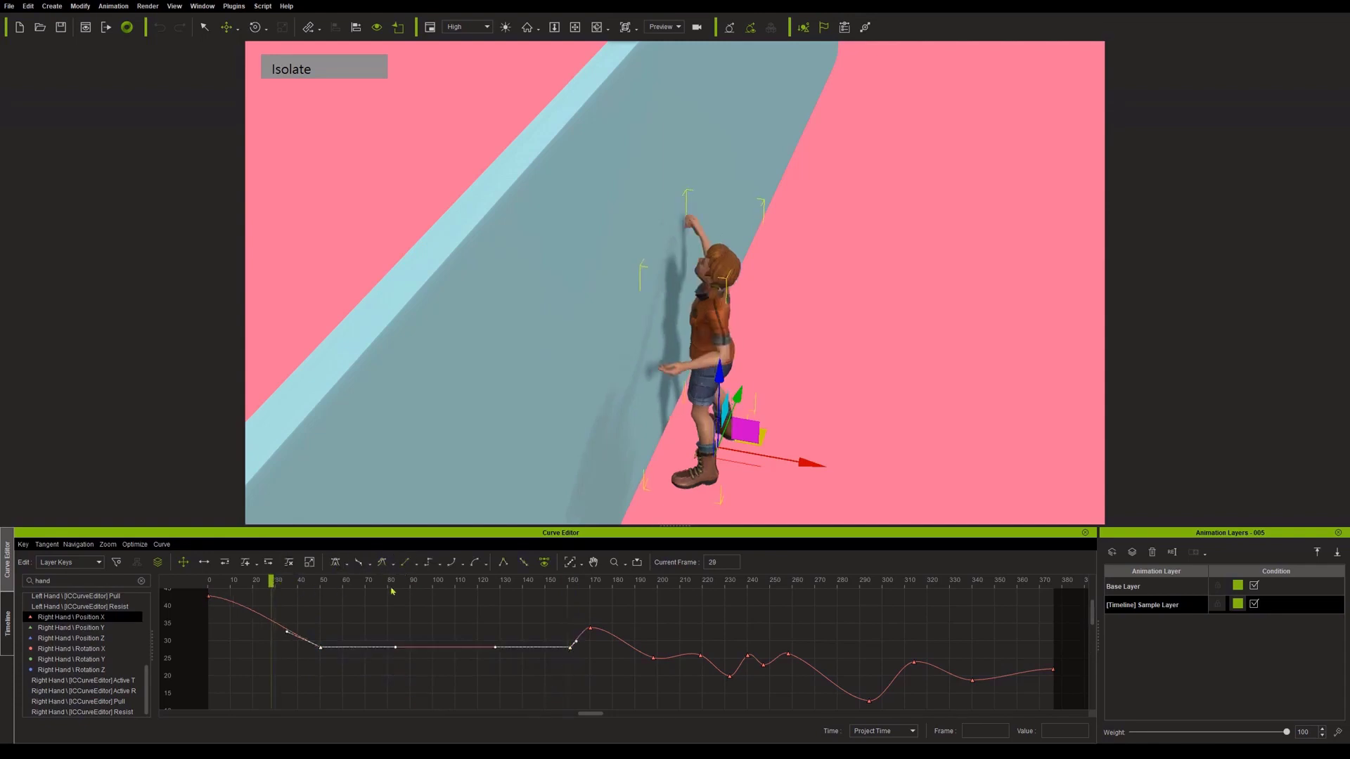
{"action": "key", "text": "space"}
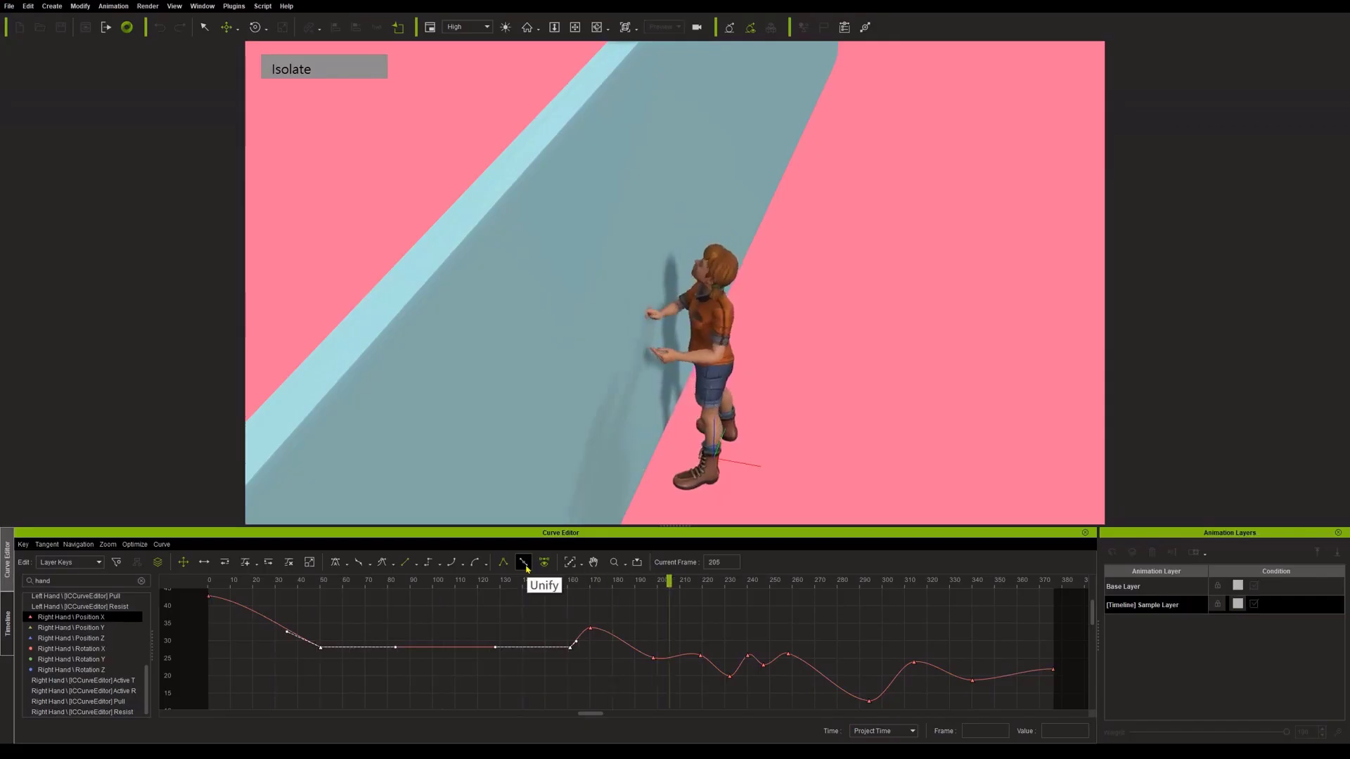
{"action": "left_click", "coordinate": [631, 581]}
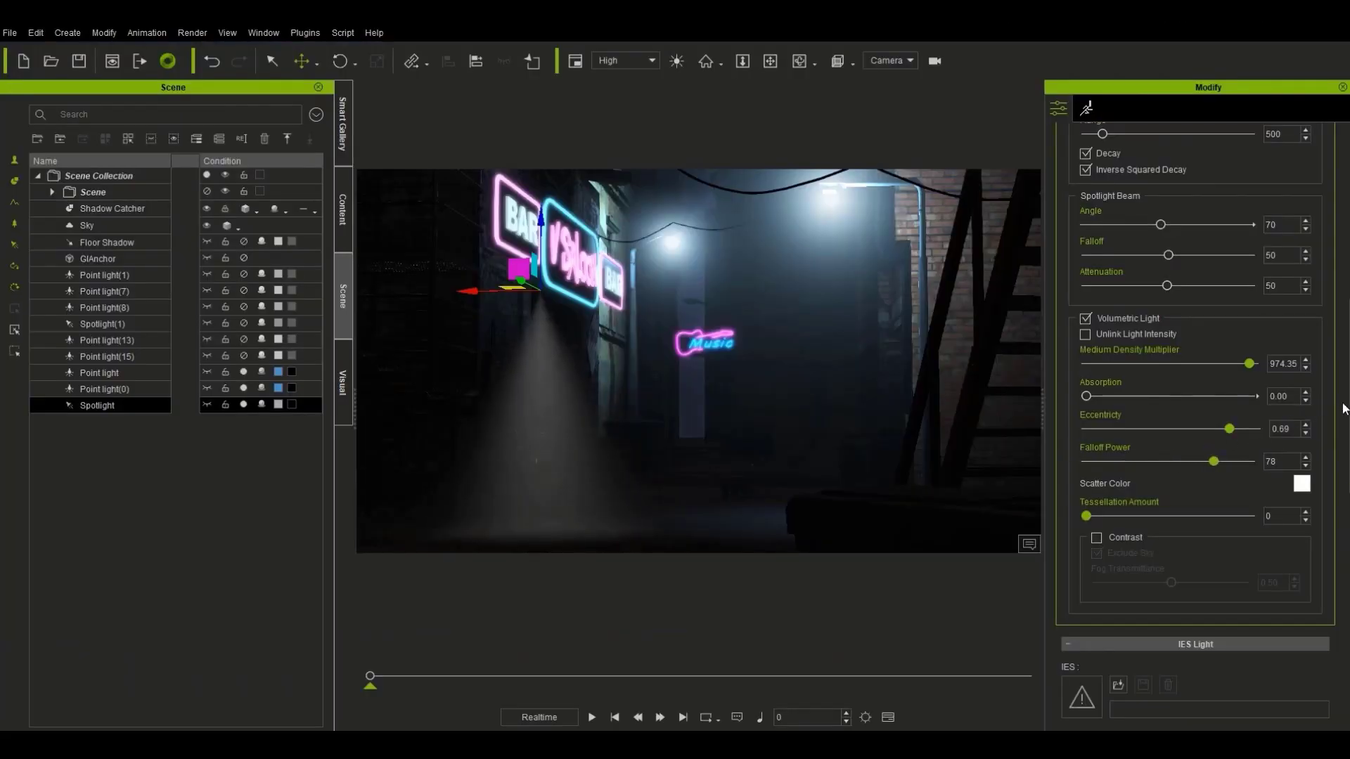
Step: Set the alley spotlight's Multiplier colour to teal blue #3d92aa
{"action": "scroll", "coordinate": [1343, 408], "scroll_direction": "up", "scroll_amount": 10}
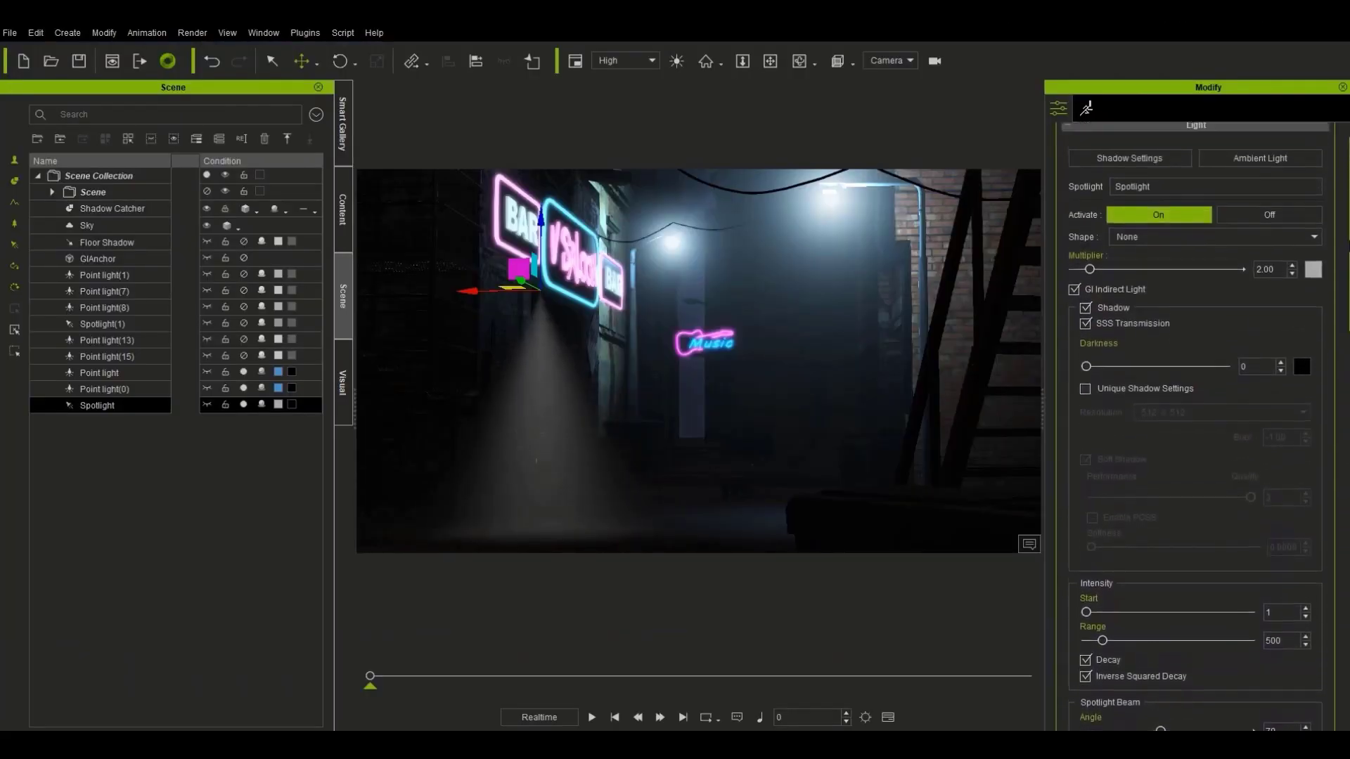
{"action": "scroll", "coordinate": [1346, 240], "scroll_direction": "up", "scroll_amount": 1}
{"action": "left_click", "coordinate": [1312, 293]}
{"action": "left_click_drag", "start_coordinate": [766, 210], "coordinate": [1114, 220]}
{"action": "left_click", "coordinate": [1080, 291]}
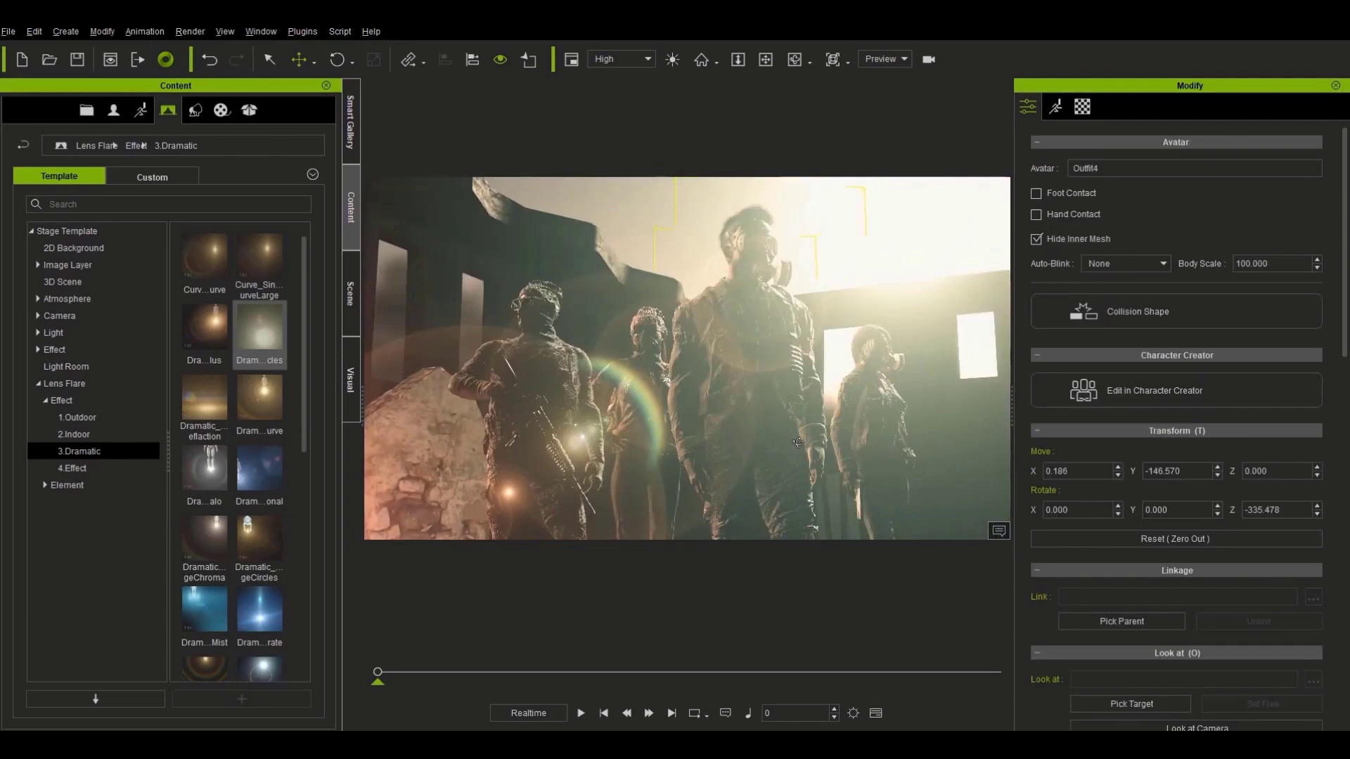
Step: Select LensFlare(3) and drop another 3.Dramatic lens flare into the soldiers scene
{"action": "left_click", "coordinate": [352, 313]}
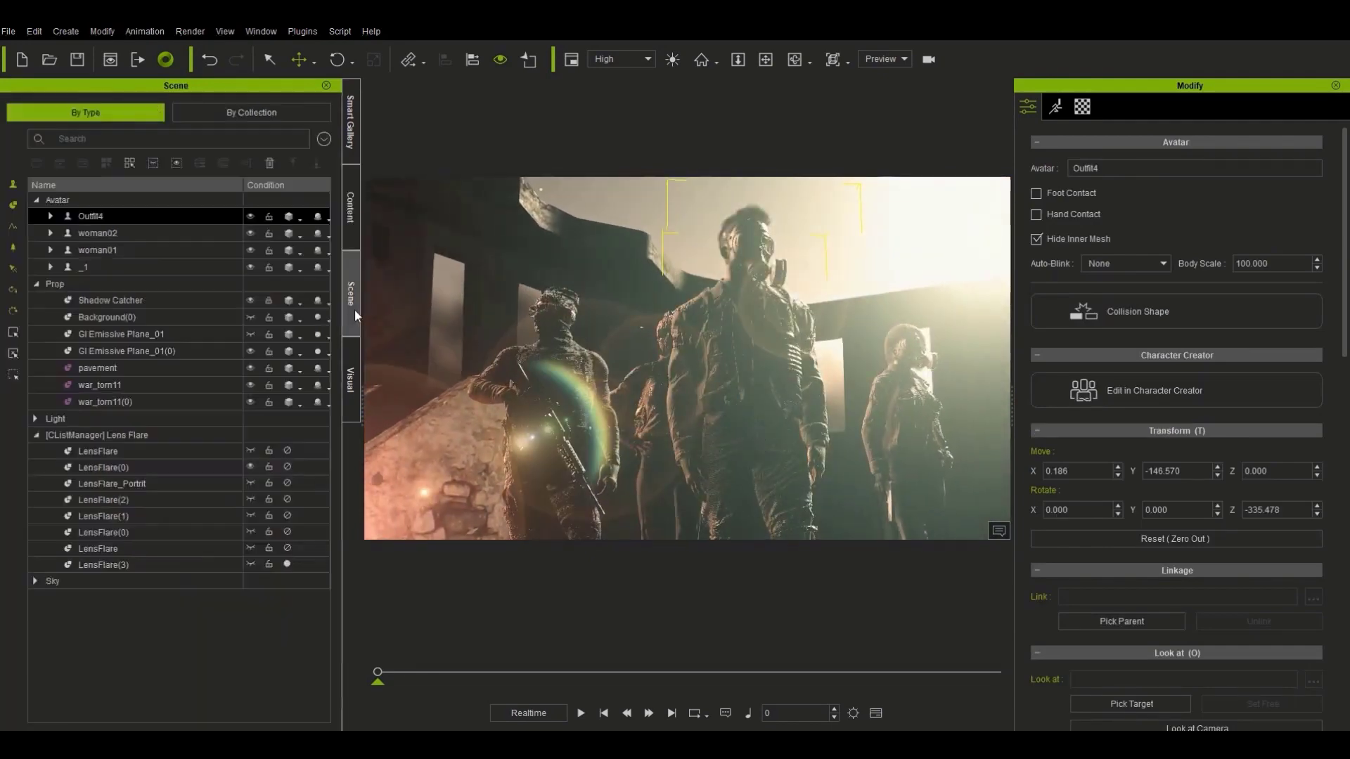
{"action": "left_click", "coordinate": [274, 559]}
{"action": "left_click", "coordinate": [350, 211]}
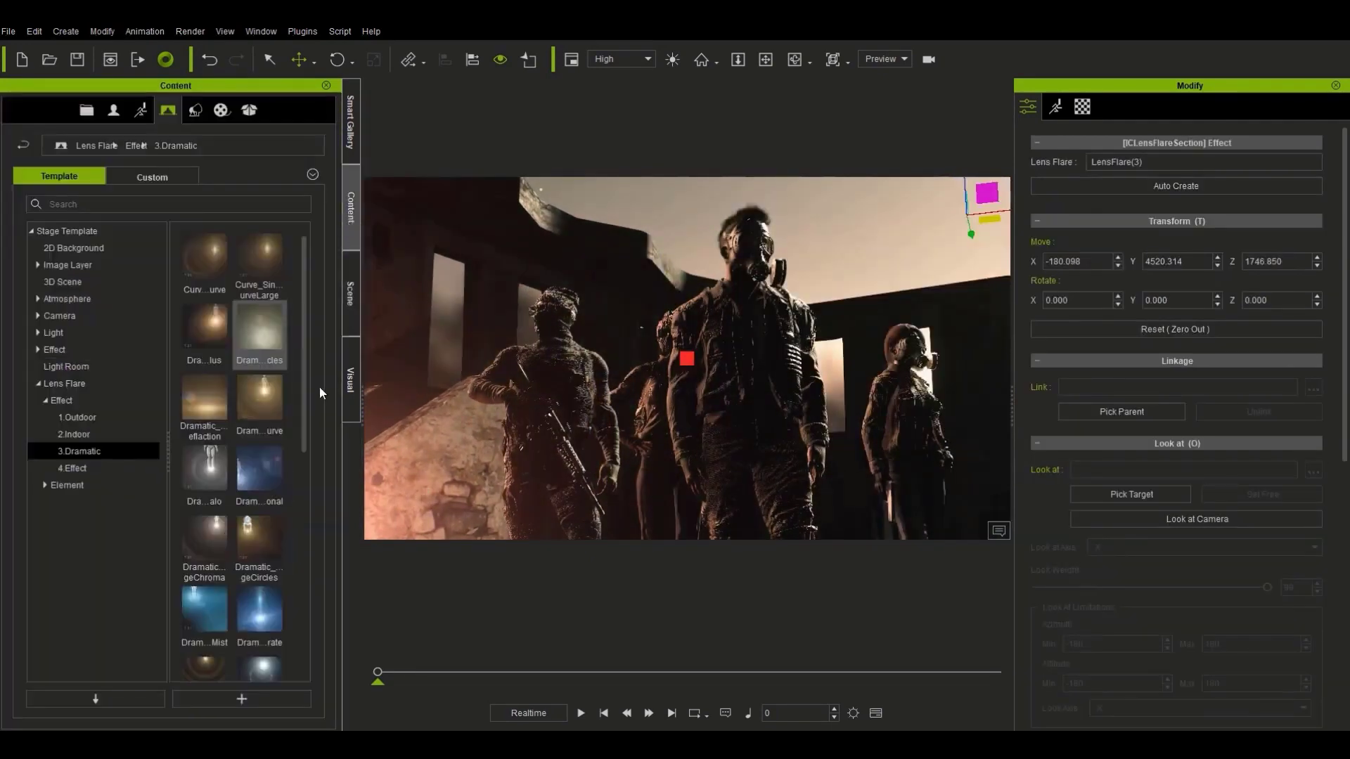
{"action": "left_click_drag", "start_coordinate": [208, 458], "coordinate": [1007, 224]}
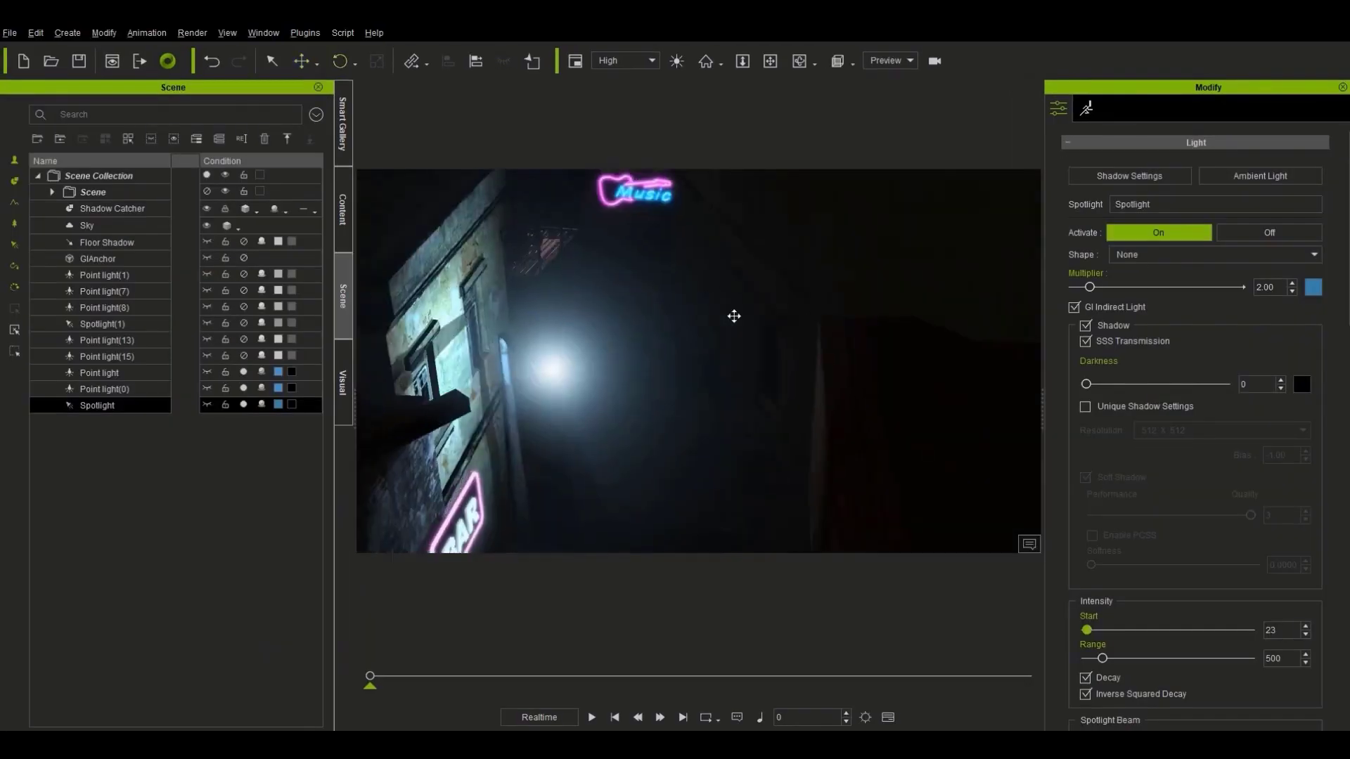
{"action": "right_click_drag", "start_coordinate": [732, 314], "coordinate": [672, 359]}
Step: In the scene camera view, duplicate the spotlight with Ctrl+D and place it beside the neon bar sign
{"action": "left_click", "coordinate": [882, 95]}
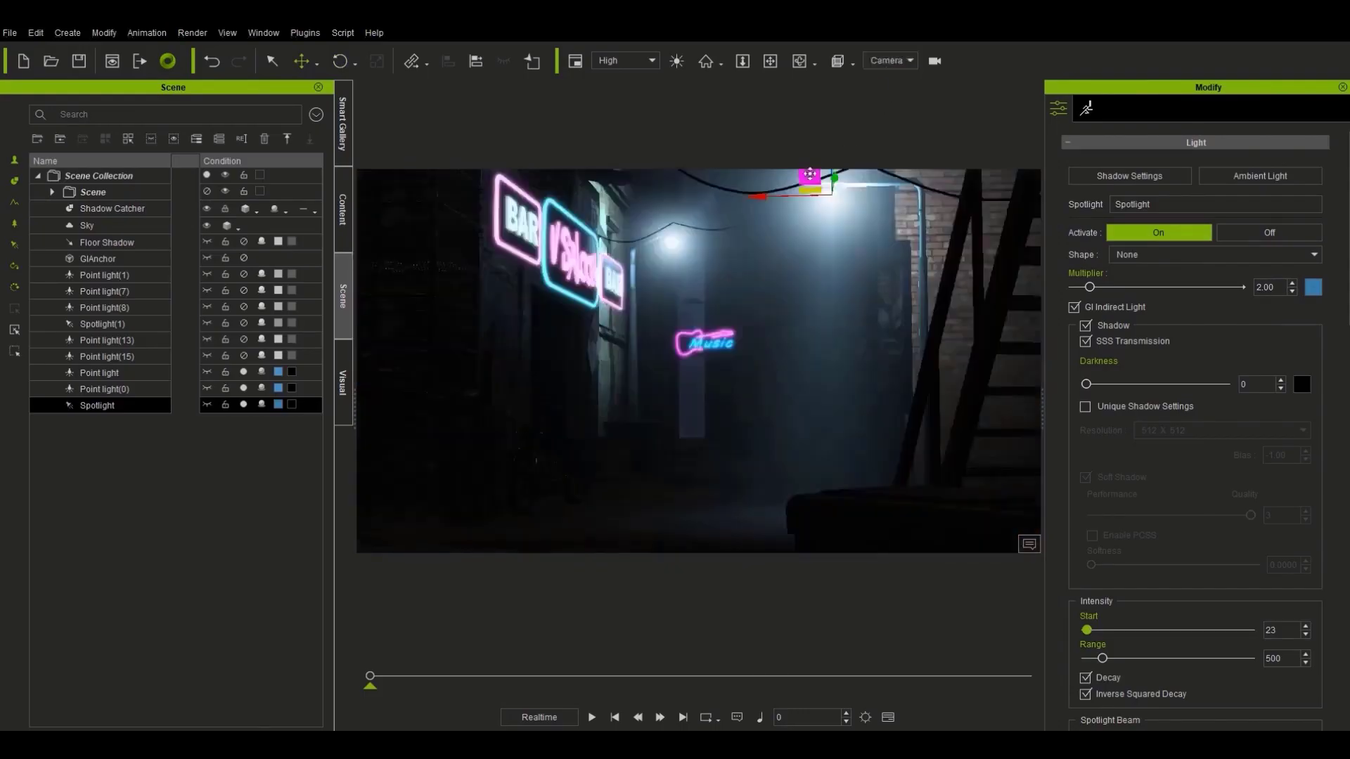
{"action": "scroll", "coordinate": [1224, 534], "scroll_direction": "down", "scroll_amount": 5}
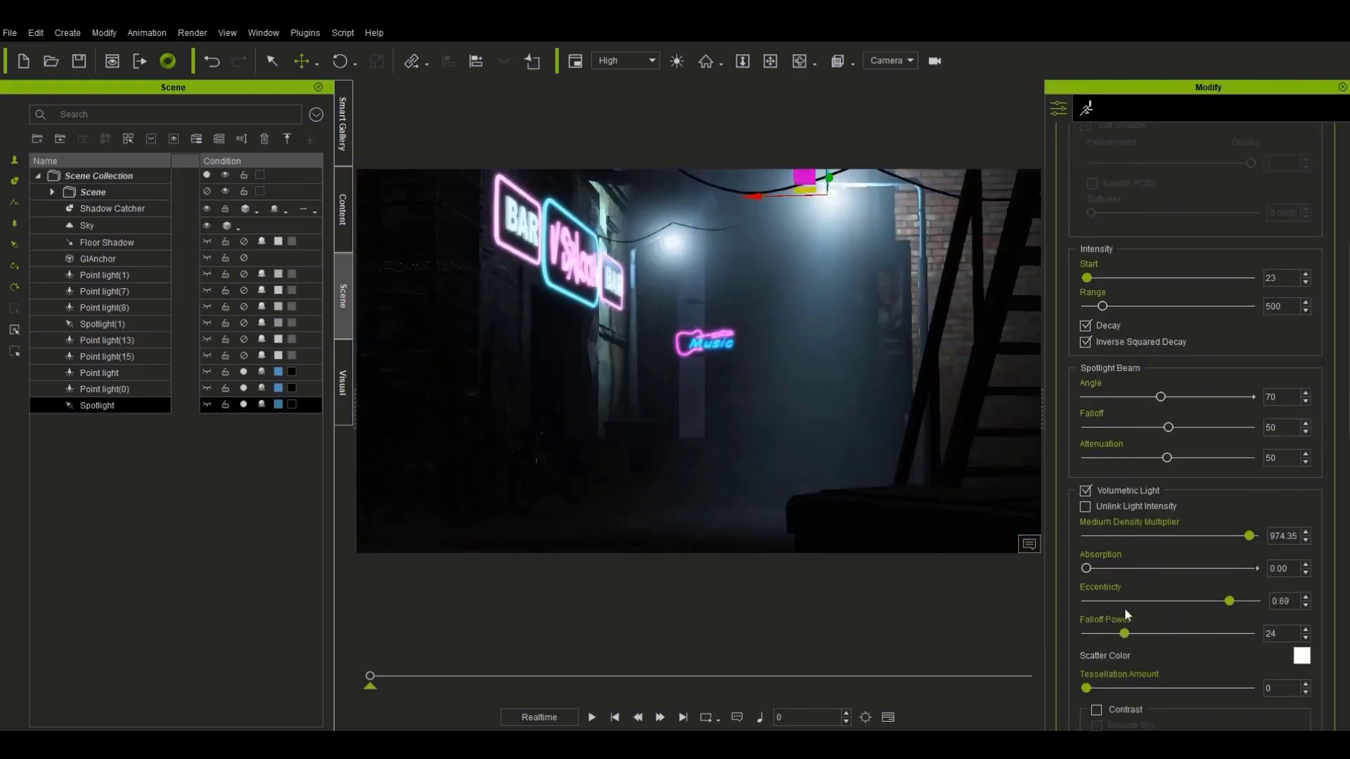
{"action": "key", "text": "ctrl+d"}
{"action": "left_click_drag", "start_coordinate": [779, 264], "coordinate": [599, 226]}
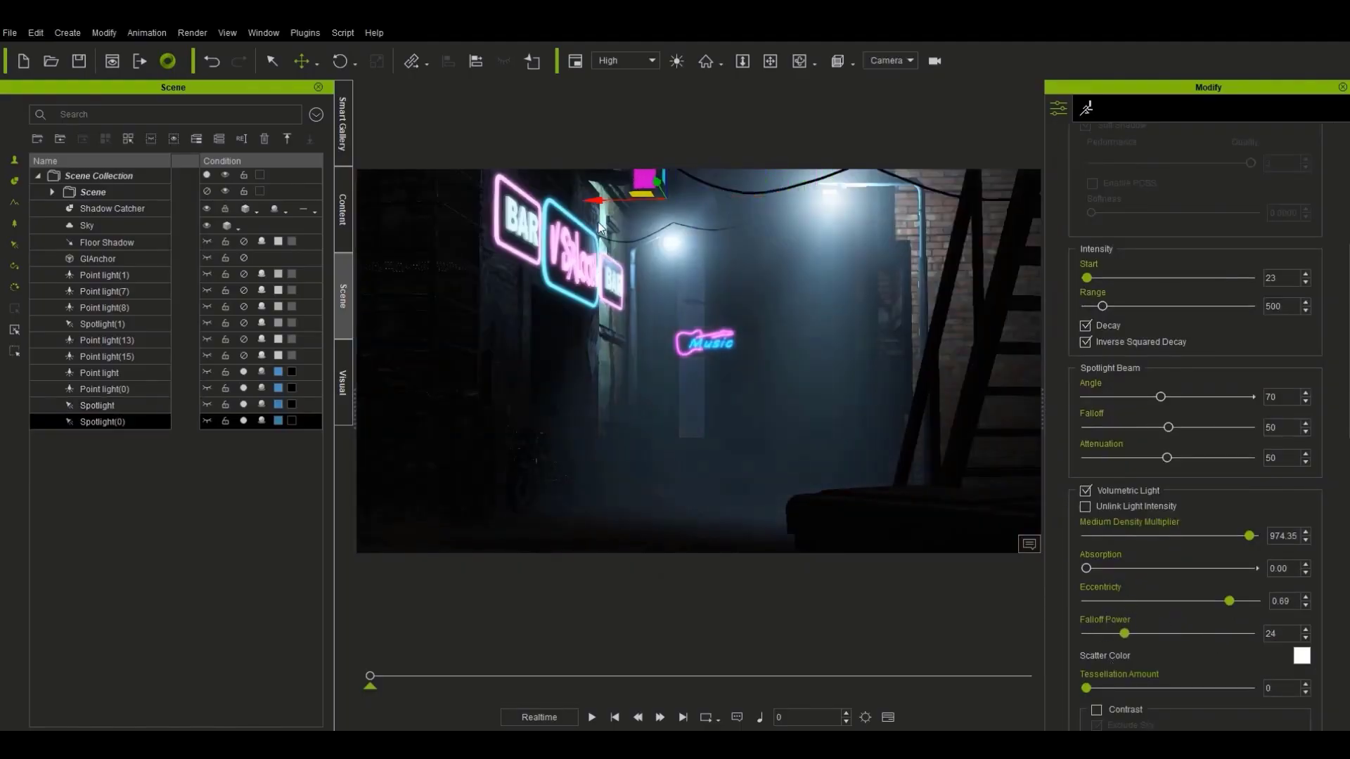
Step: Inspect the new Spotlight(0) in Preview view, then return to the Camera view
{"action": "left_click", "coordinate": [890, 60]}
{"action": "left_click", "coordinate": [883, 78]}
{"action": "right_click_drag", "start_coordinate": [633, 267], "coordinate": [675, 266]}
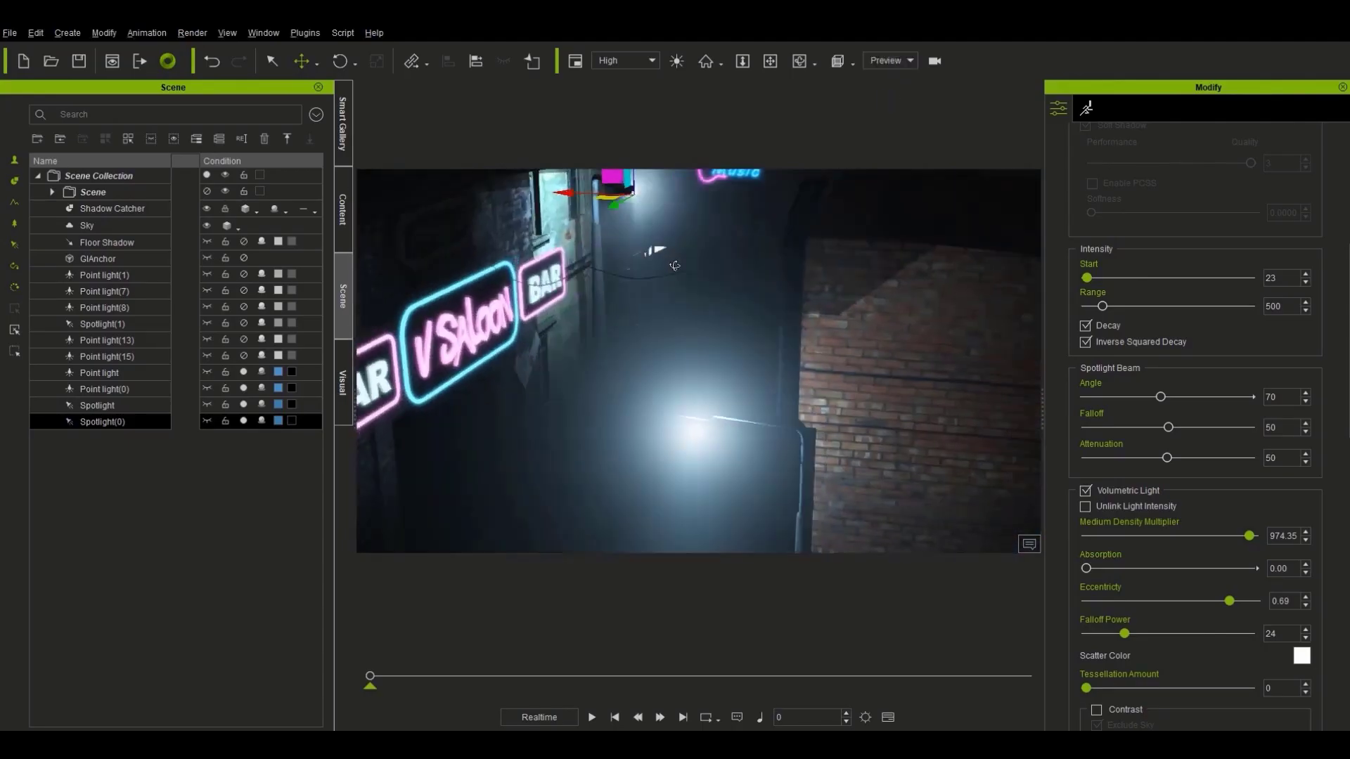
{"action": "left_click", "coordinate": [890, 60]}
{"action": "left_click", "coordinate": [886, 94]}
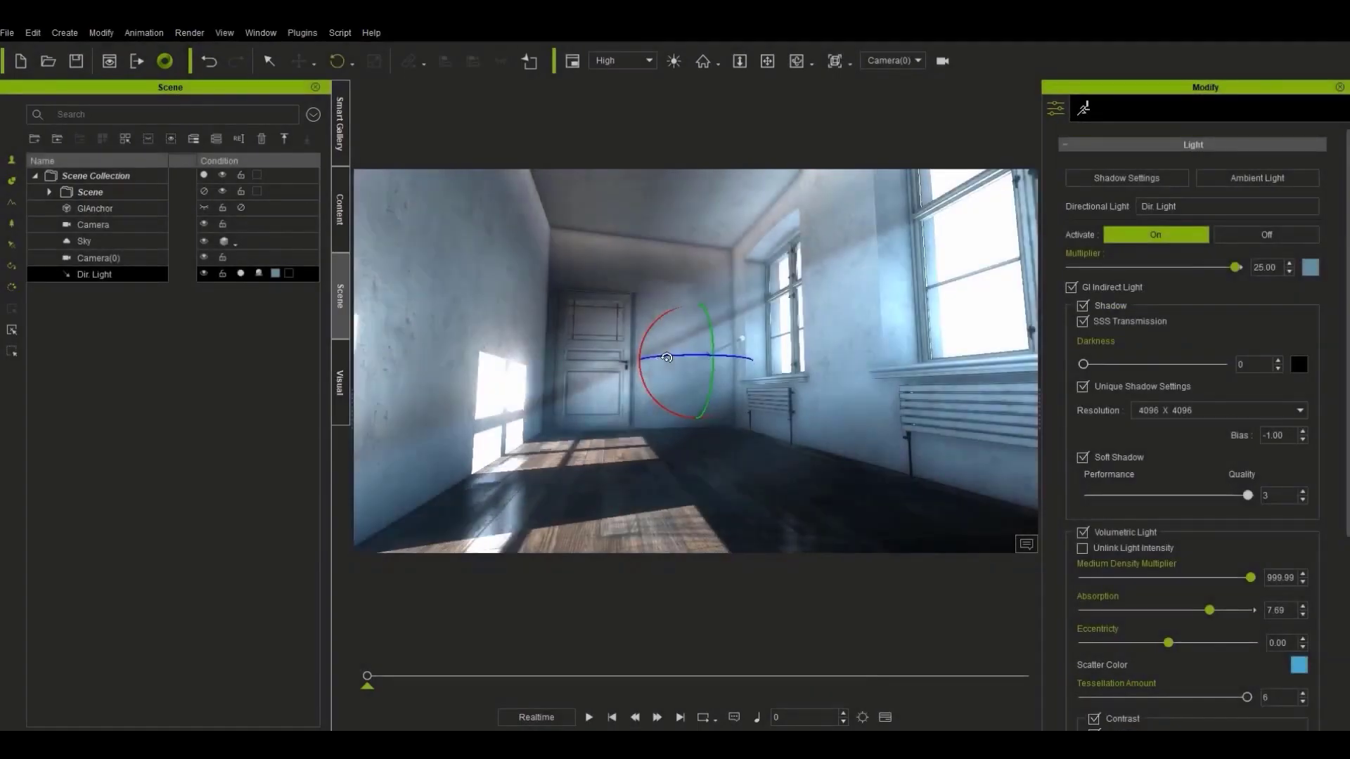
Step: Rotate the Dir. Light across the room and drop the floor's Mirror value to 47
{"action": "right_click_drag", "start_coordinate": [703, 337], "coordinate": [682, 352]}
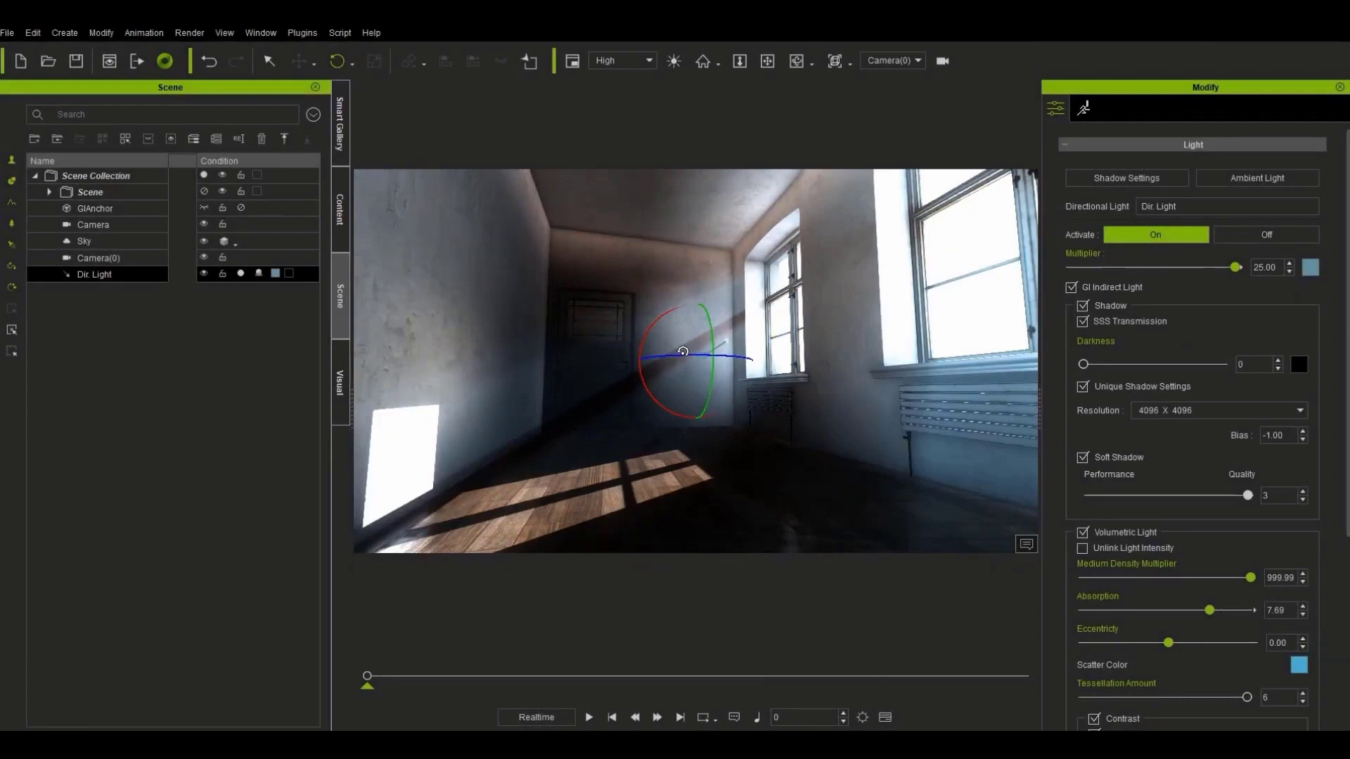
{"action": "mouse_move", "coordinate": [683, 351]}
{"action": "left_mouse_down"}
{"action": "mouse_move", "coordinate": [648, 355]}
{"action": "mouse_move", "coordinate": [661, 353]}
{"action": "left_mouse_up"}
{"action": "left_click", "coordinate": [341, 211]}
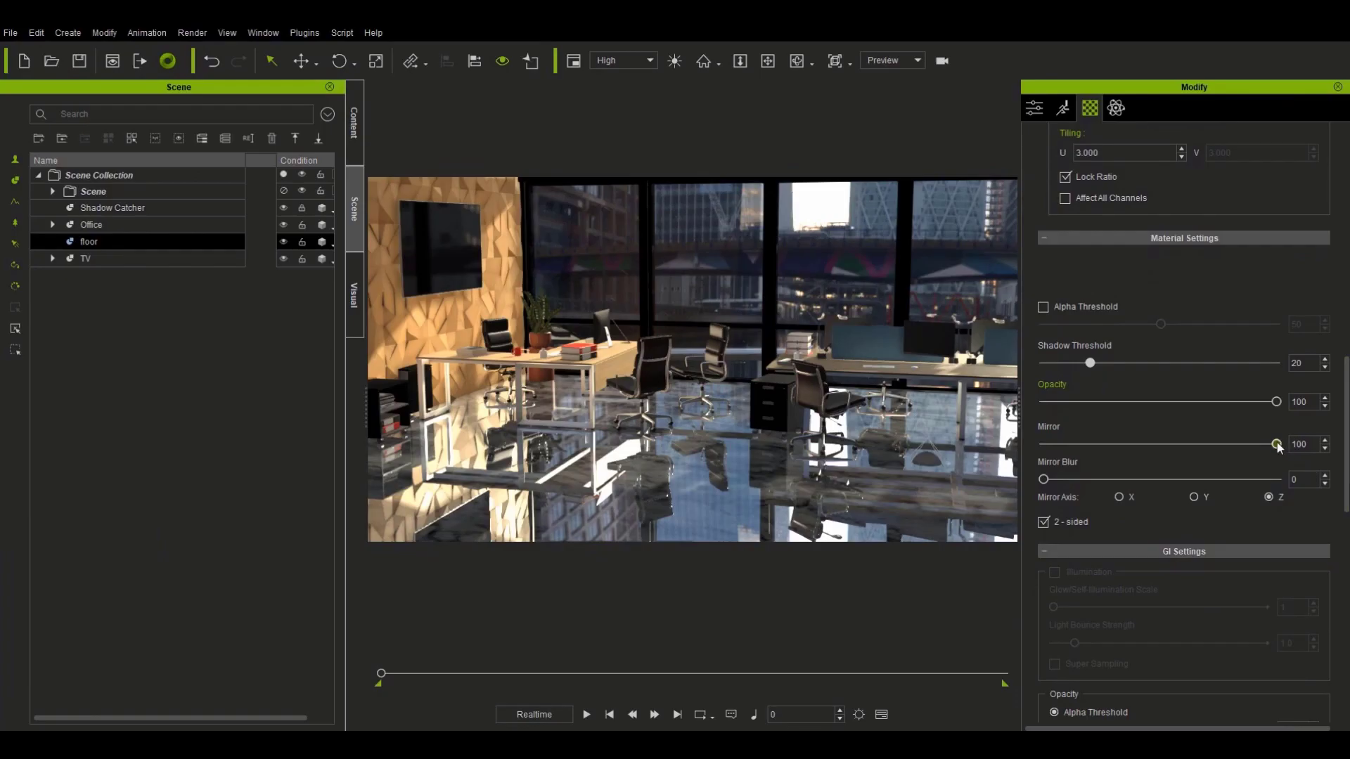
{"action": "left_click_drag", "start_coordinate": [1277, 443], "coordinate": [1154, 457]}
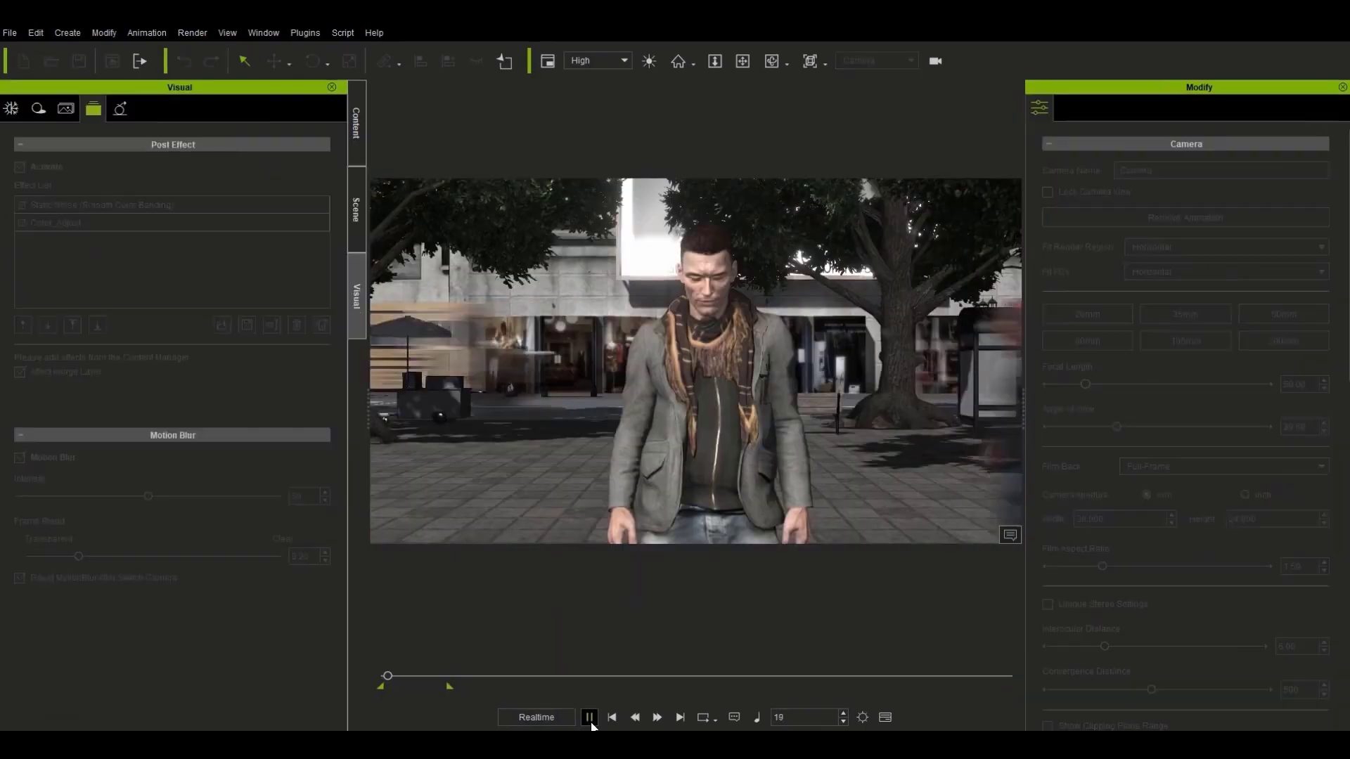
{"action": "left_click", "coordinate": [590, 717]}
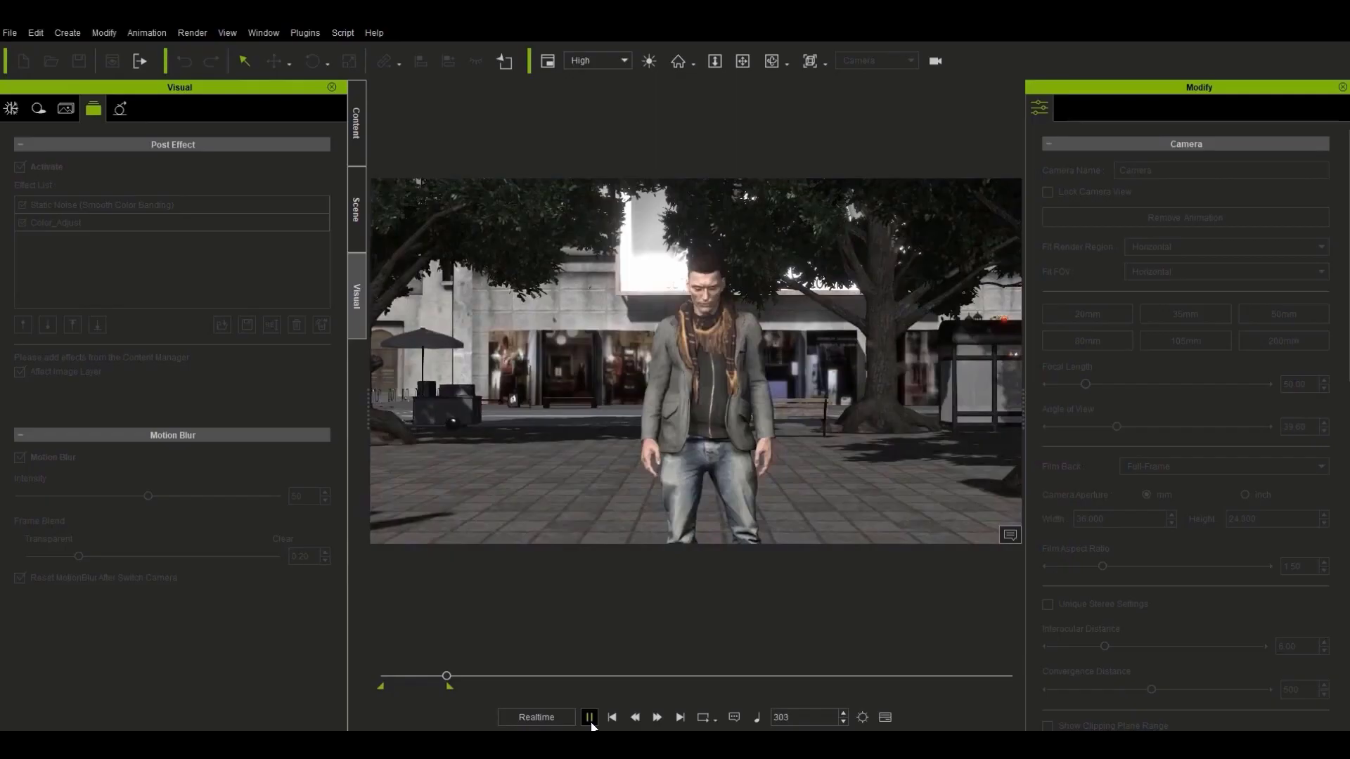
Step: Set Motion Blur Intensity to 100 and replay the street animation
{"action": "left_click", "coordinate": [590, 720]}
{"action": "left_click_drag", "start_coordinate": [148, 496], "coordinate": [201, 498]}
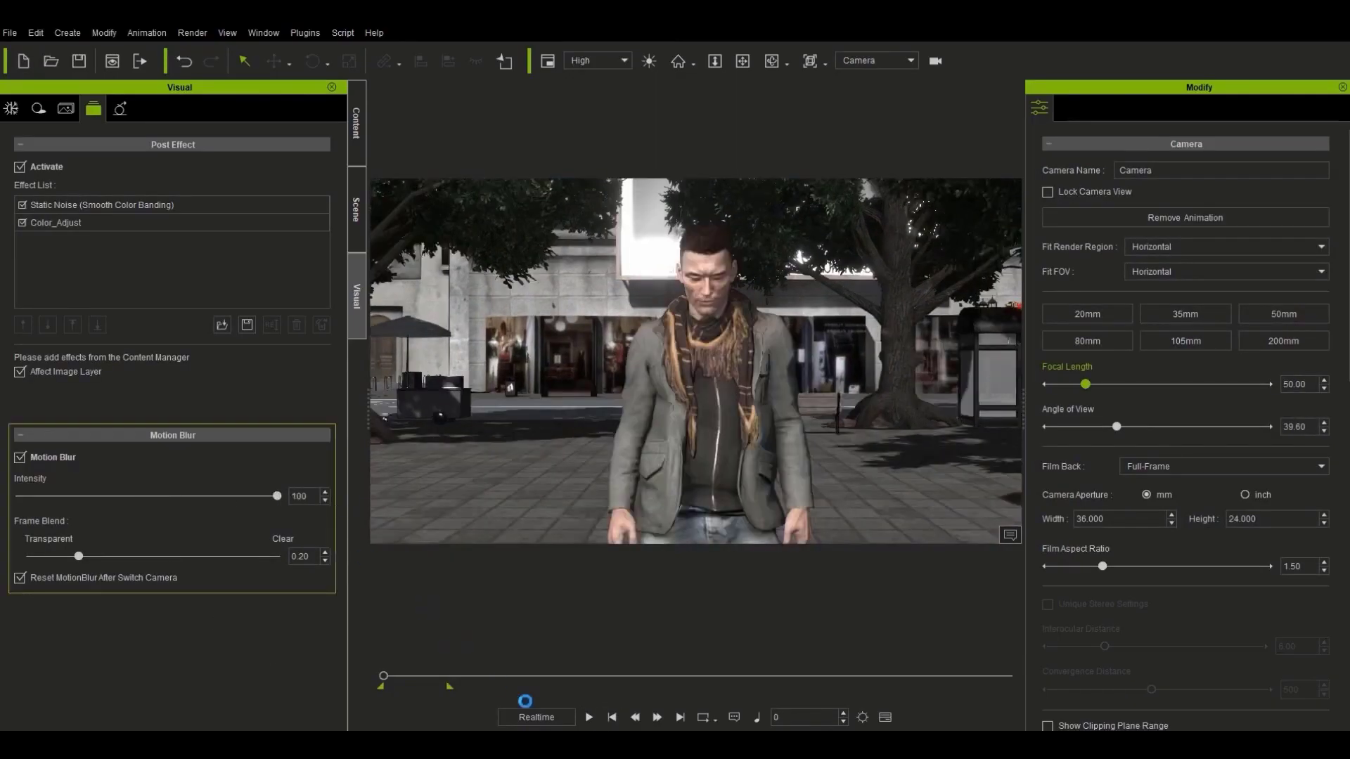
{"action": "left_click", "coordinate": [589, 719]}
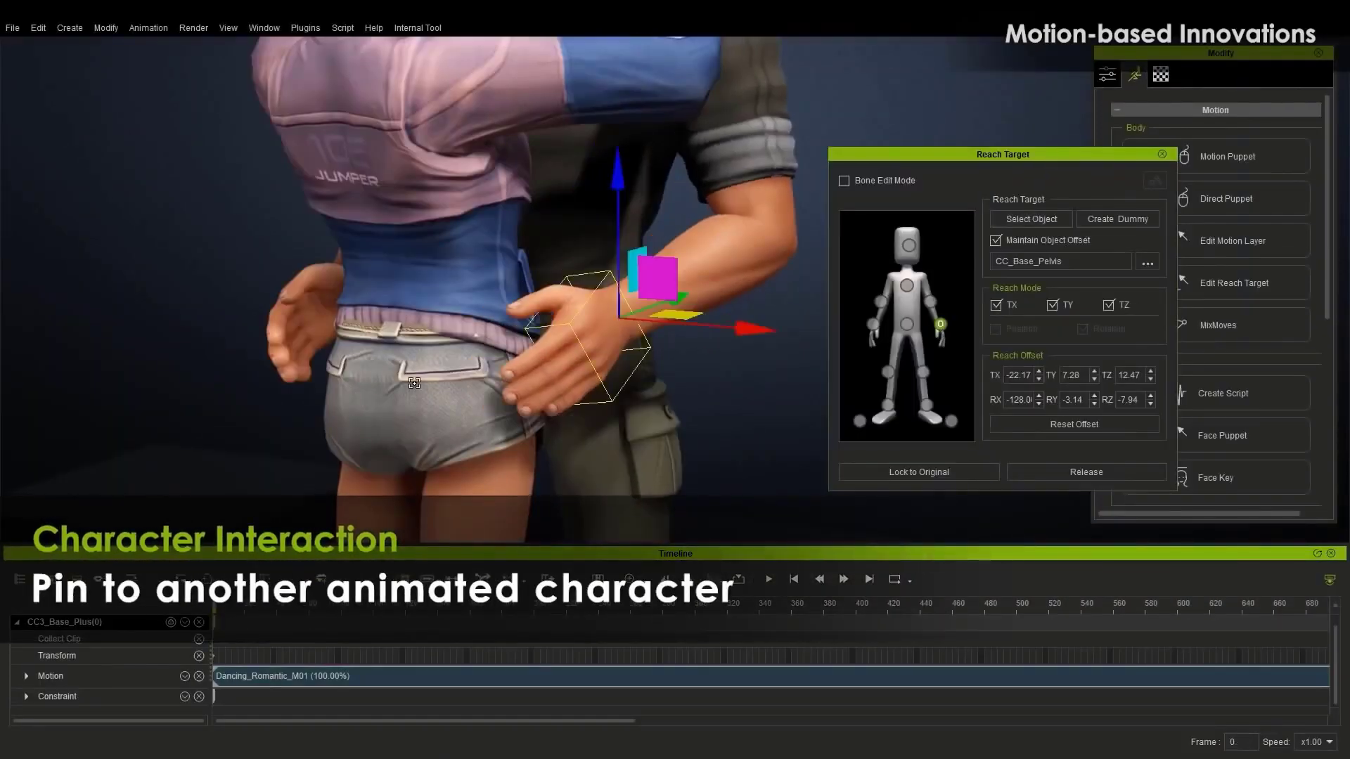
Step: Drag the reach gizmo along X to shift the man's hand along her hip
{"action": "left_click_drag", "start_coordinate": [732, 327], "coordinate": [698, 325]}
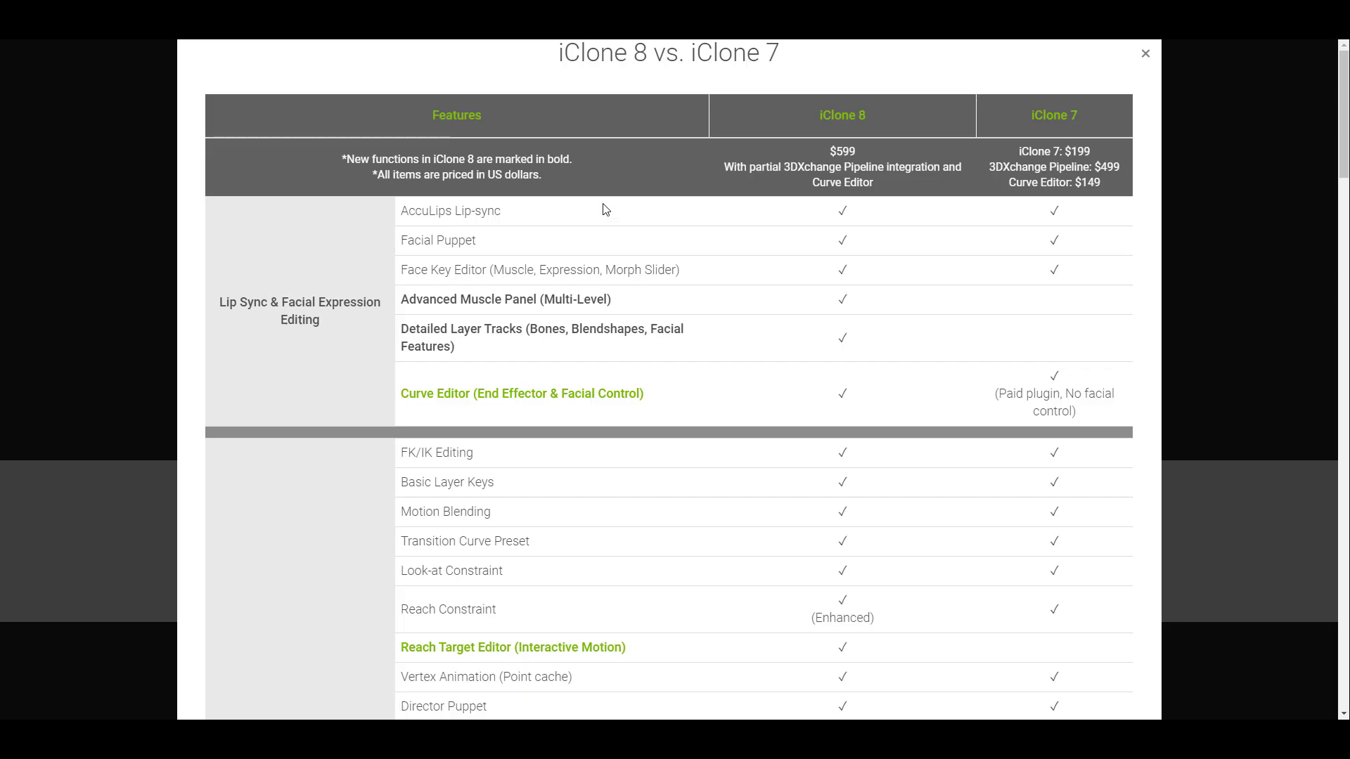
Step: Scroll through the iClone 8 vs 7 comparison table and back to the page top
{"action": "scroll", "coordinate": [612, 208], "scroll_direction": "down", "scroll_amount": 1}
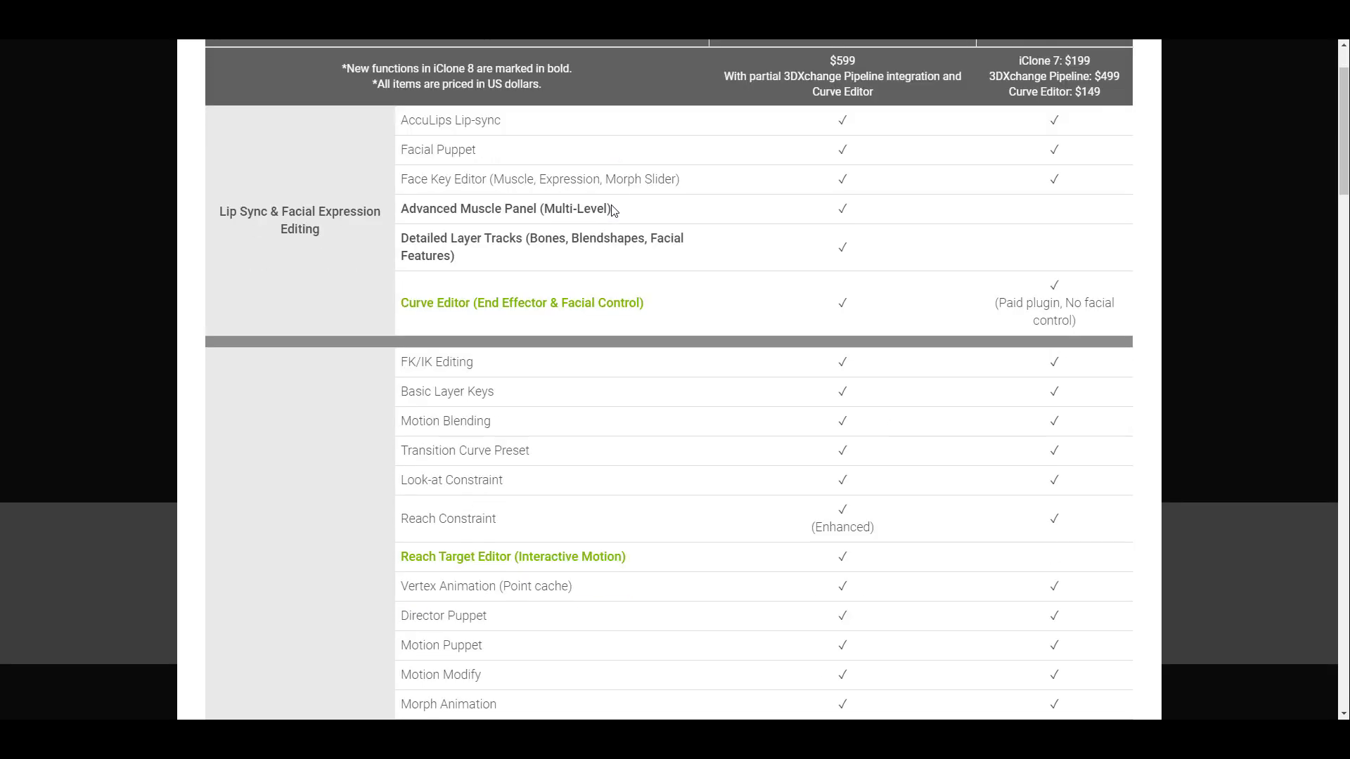
{"action": "scroll", "coordinate": [612, 209], "scroll_direction": "down", "scroll_amount": 6}
{"action": "scroll", "coordinate": [655, 213], "scroll_direction": "up", "scroll_amount": 6}
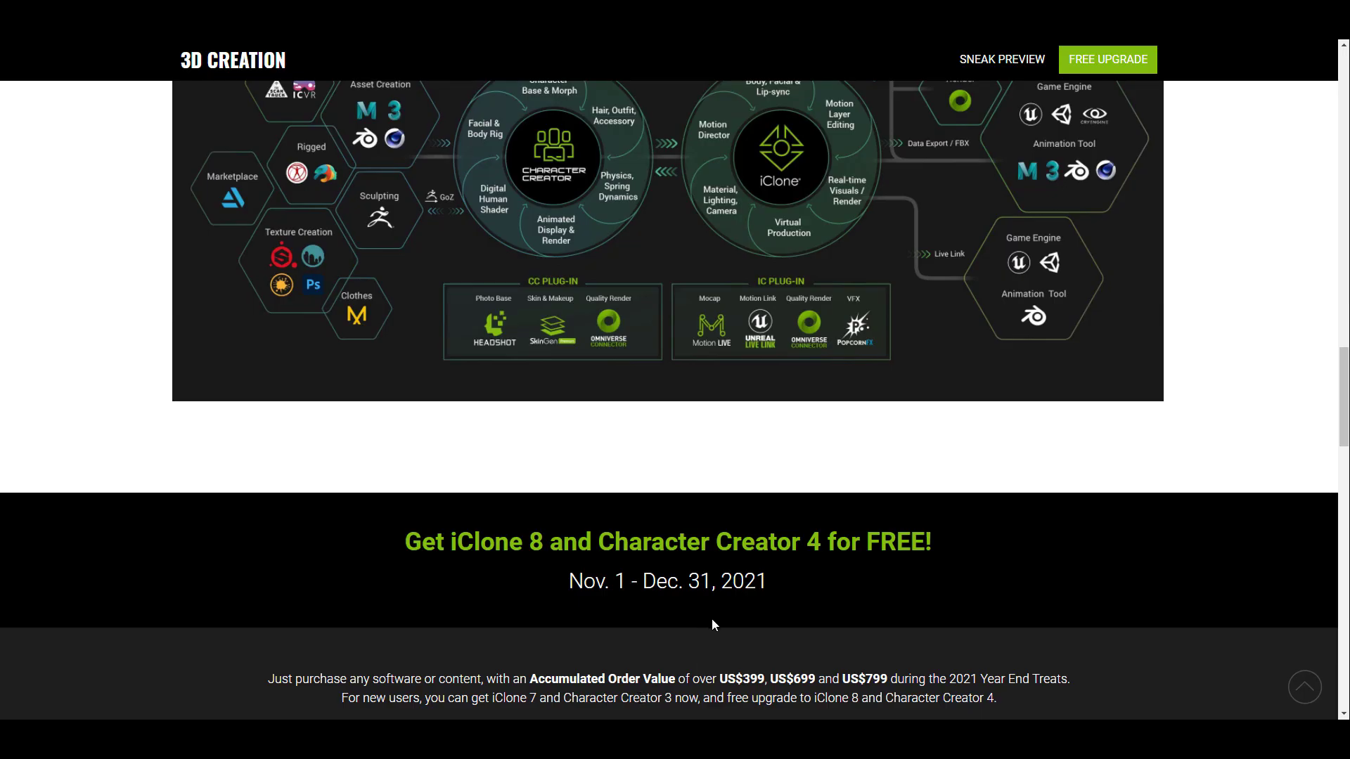
{"action": "scroll", "coordinate": [916, 512], "scroll_direction": "up", "scroll_amount": 20}
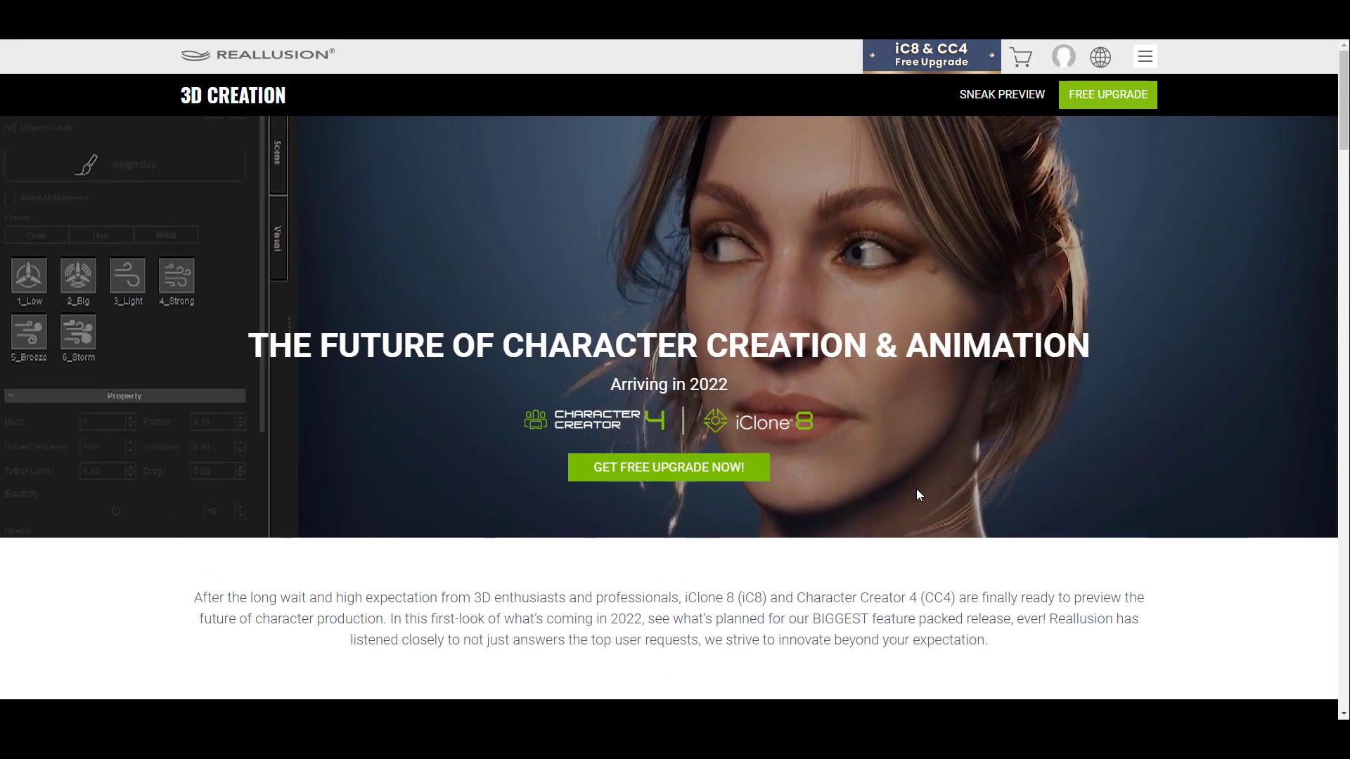